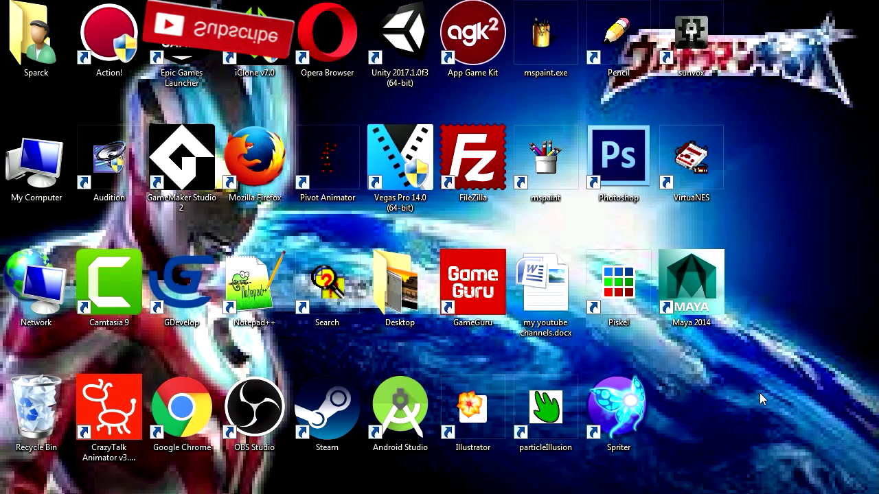
Launch Maya 2014 from the desktop after moving the Unity shortcut to a free spot
drag(390, 33, 762, 161)
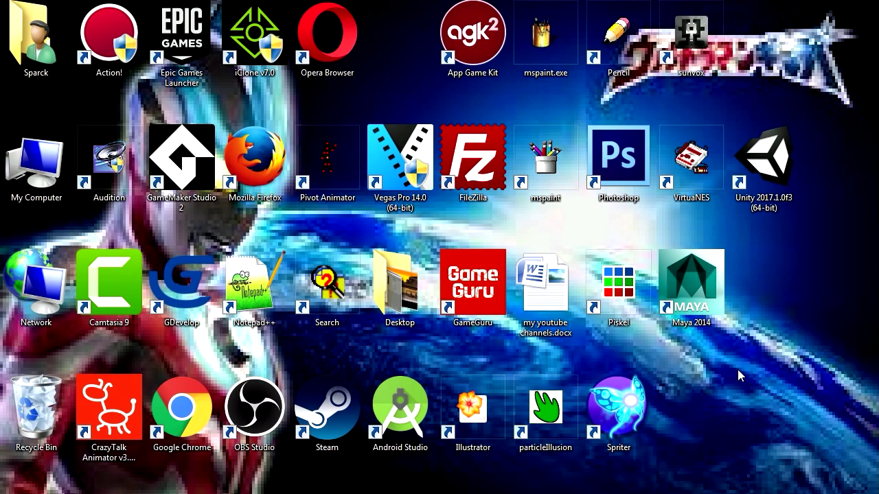
double_click(710, 287)
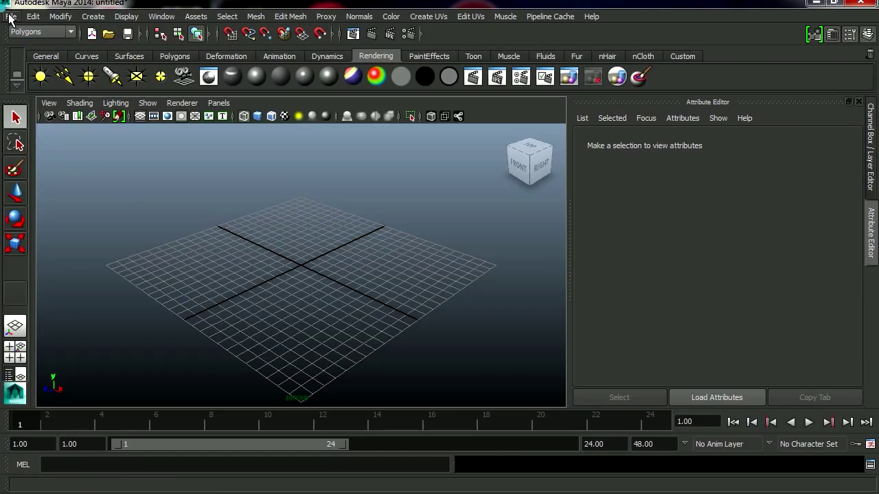
Open the room.mb scene from the Leroom project and look through camera1 in the viewport
click(11, 16)
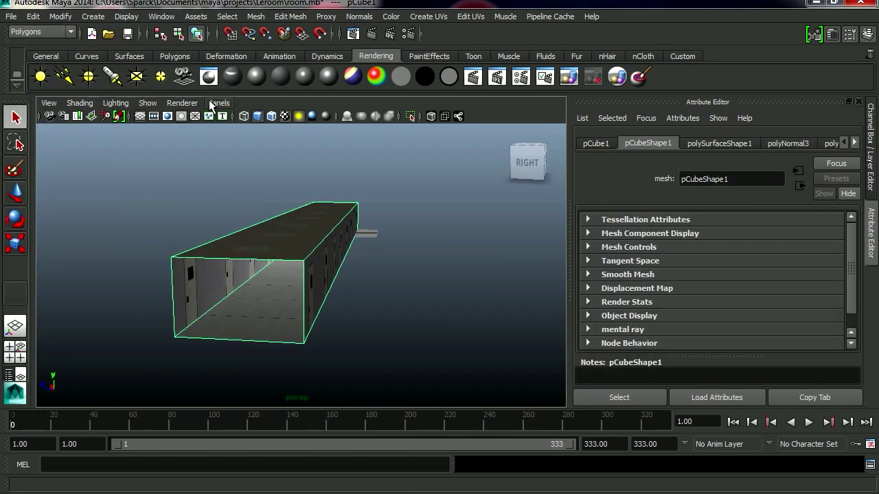
click(218, 102)
mouse_move(264, 116)
click(343, 117)
Play the corridor's camera animation from the start, stop it, and return to frame 1
drag(126, 427, 16, 425)
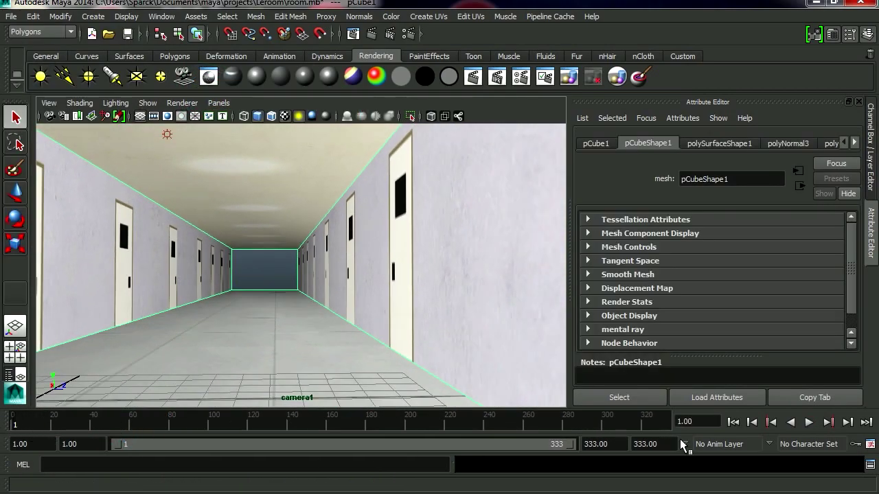
click(808, 422)
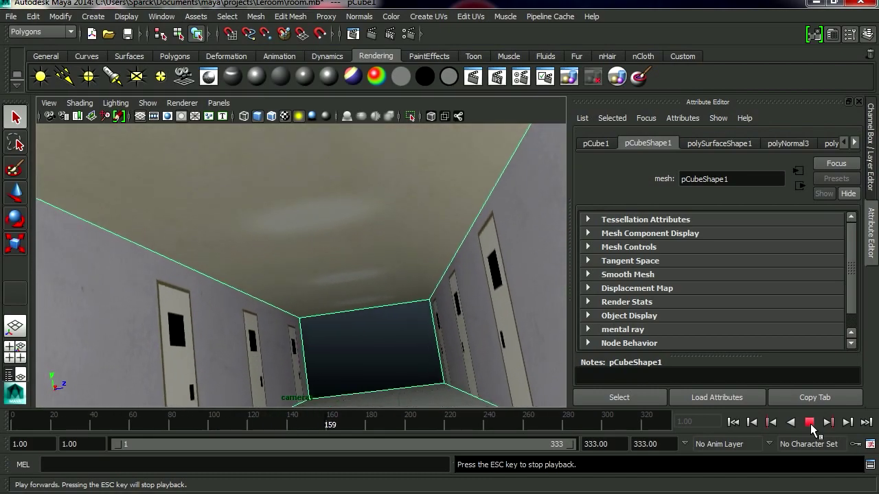
click(808, 422)
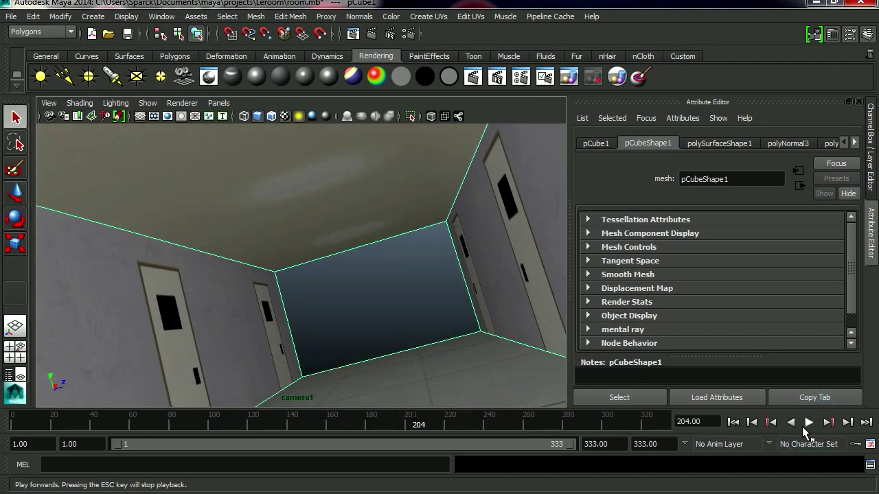
key(alt+shift+v)
drag(82, 424, 380, 436)
key(alt+shift+v)
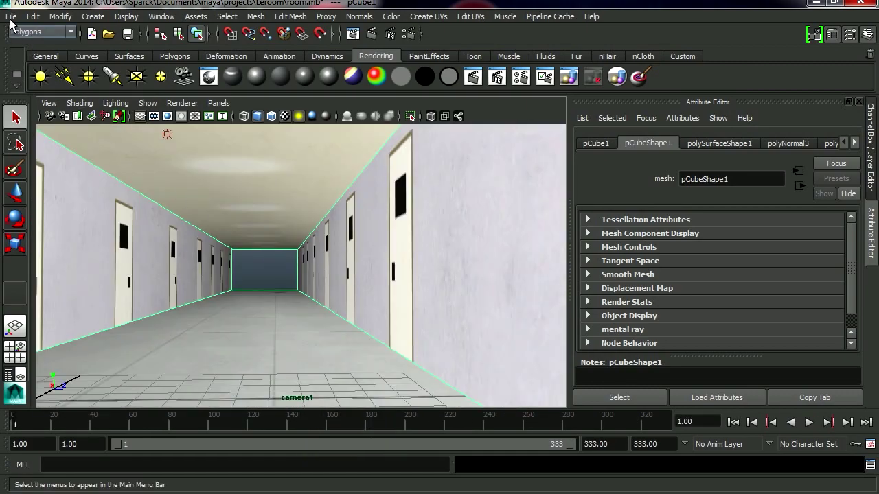
Create a new scene, draw a long corridor-shaped polygon cube across the grid, and show it in shaded display
click(11, 16)
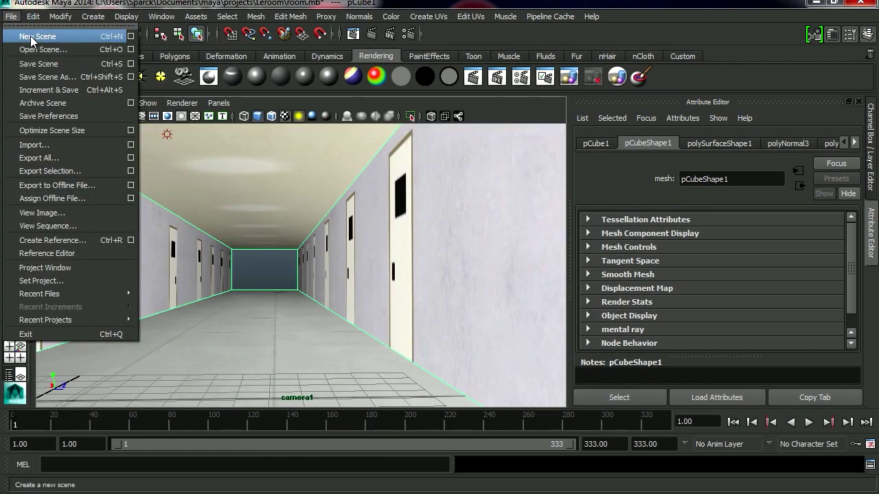
click(29, 39)
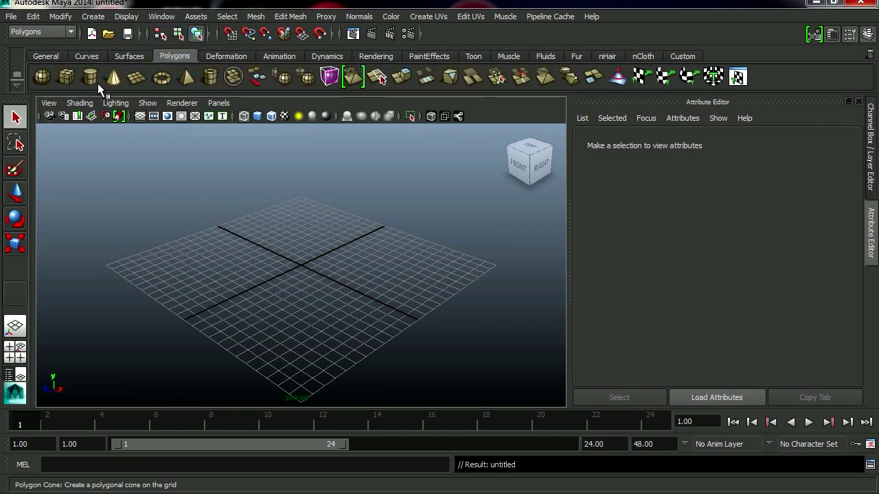
click(66, 76)
mouse_move(181, 307)
mouse_down()
mouse_move(256, 320)
mouse_move(406, 261)
mouse_move(486, 208)
mouse_move(474, 154)
mouse_move(471, 195)
mouse_up()
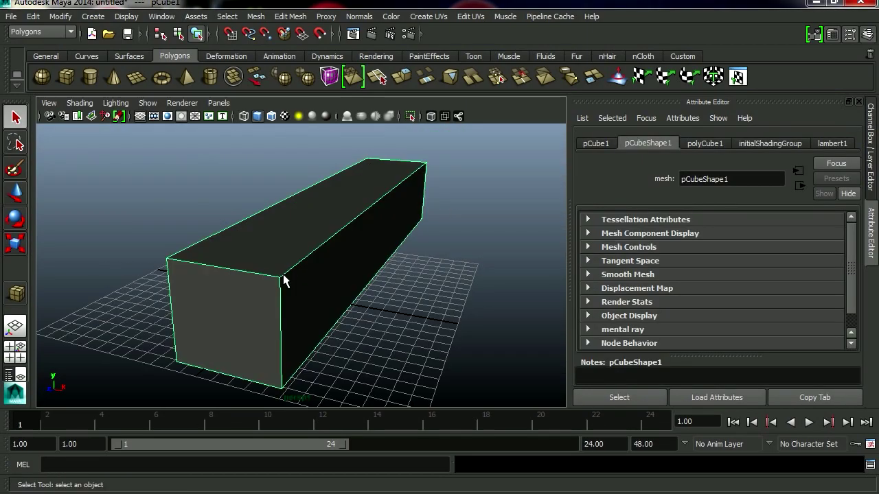
key(4)
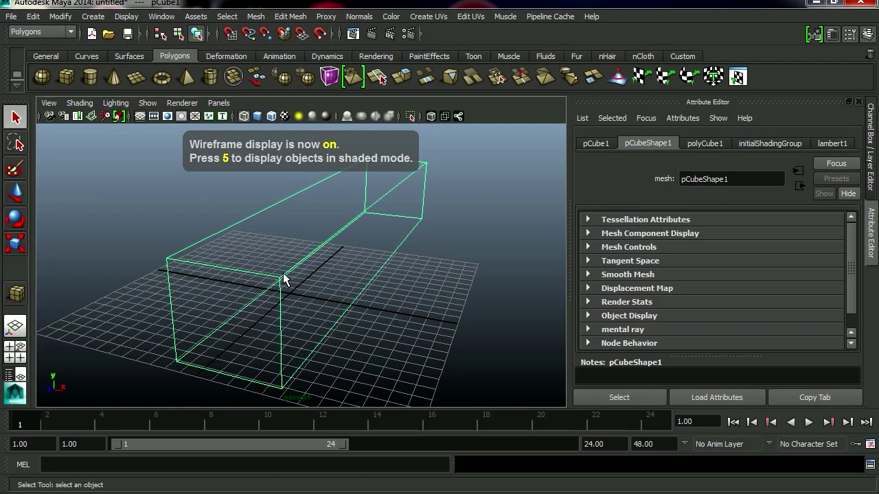
key(5)
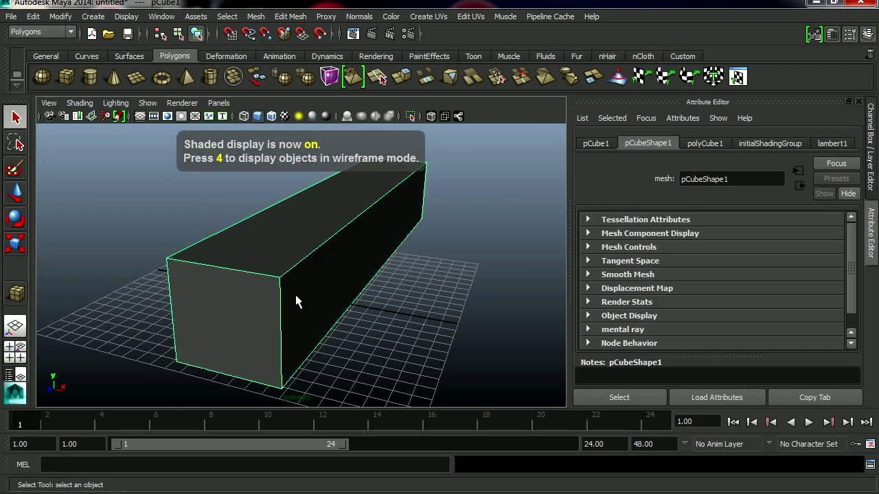
Delete the two end faces of the long box so it is open at both ends
right_drag(247, 209, 246, 244)
click(240, 313)
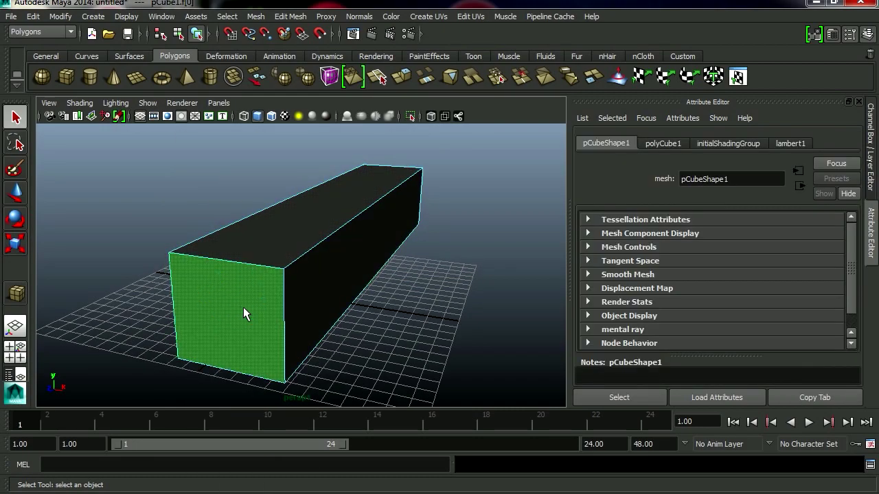
key(Delete)
alt+drag(250, 297, 347, 320)
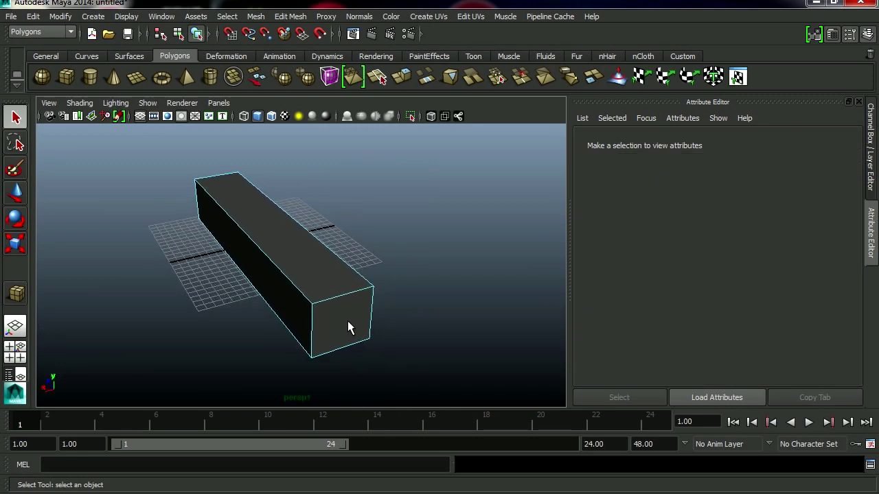
click(349, 325)
key(Delete)
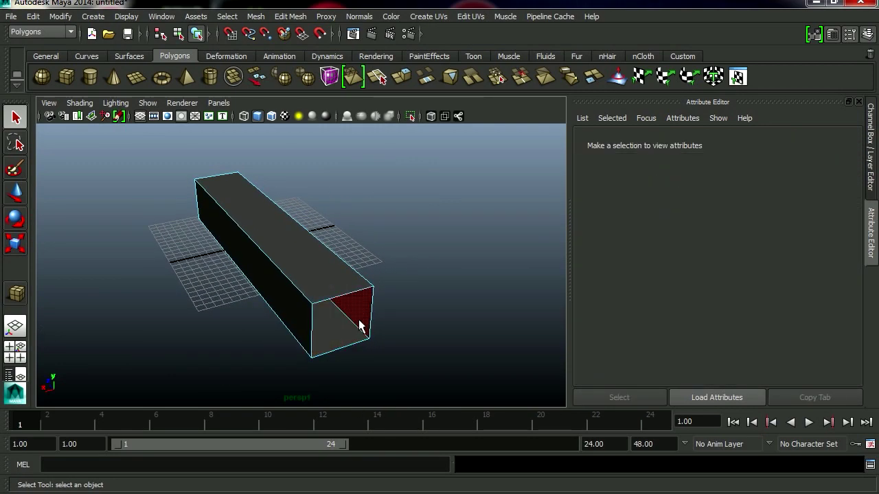
Select the whole open-ended box in object mode and create its UVs with Automatic Mapping
alt+drag(279, 307, 303, 274)
click(305, 274)
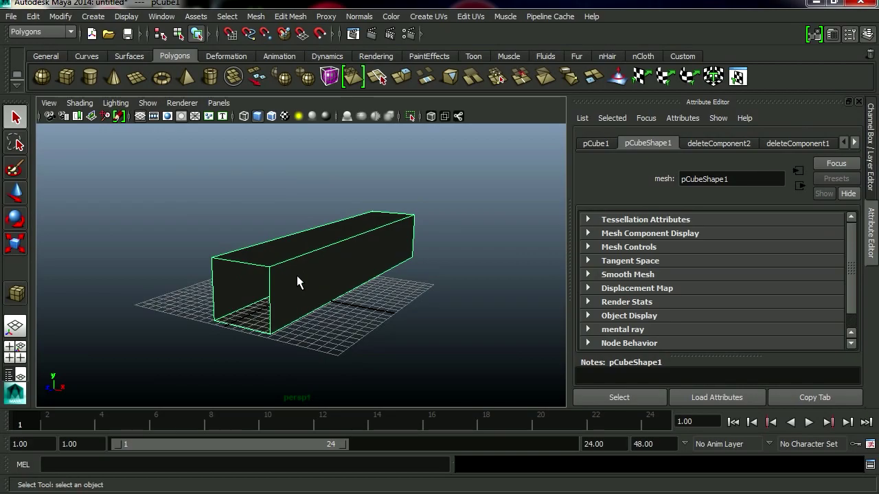
mouse_move(289, 279)
alt+mouse_down()
mouse_move(344, 294)
mouse_move(426, 284)
mouse_move(296, 284)
alt+mouse_up()
mouse_move(296, 283)
alt+right_down()
mouse_move(313, 323)
mouse_move(298, 296)
alt+right_up()
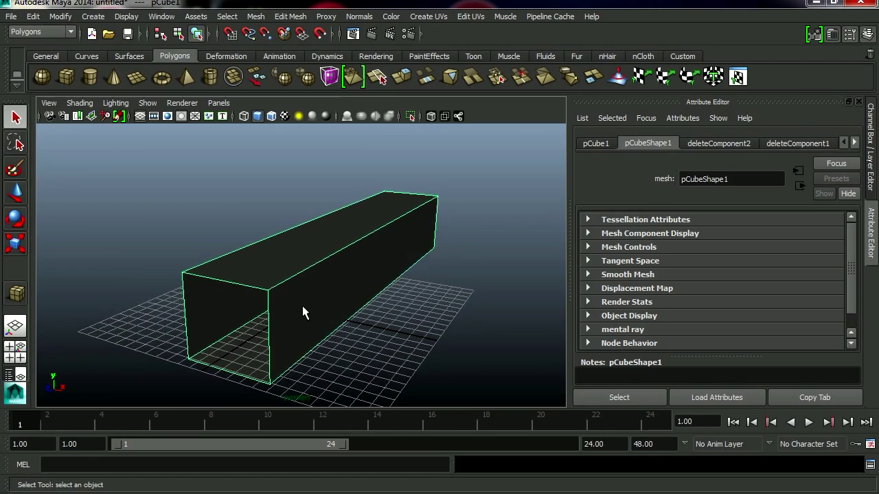
mouse_move(302, 307)
alt+mouse_down()
mouse_move(256, 286)
mouse_move(314, 286)
mouse_move(315, 303)
mouse_move(275, 304)
mouse_move(277, 290)
mouse_move(297, 296)
alt+mouse_up()
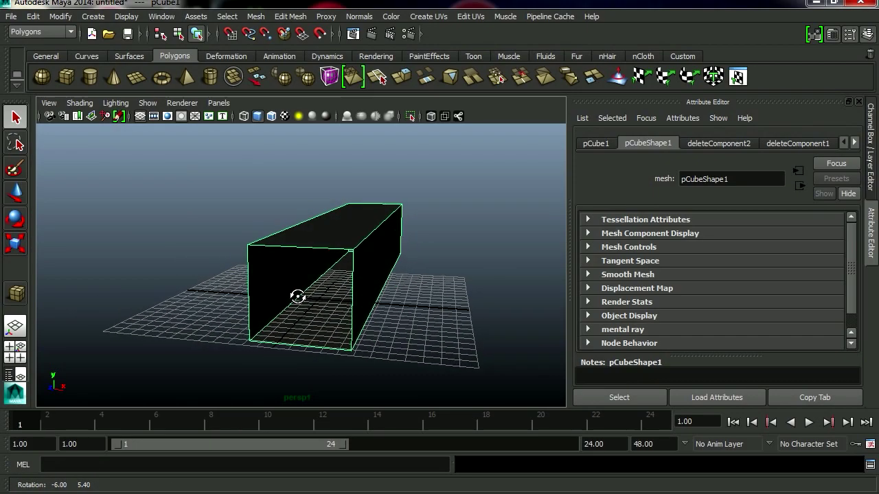
alt+drag(361, 304, 329, 294)
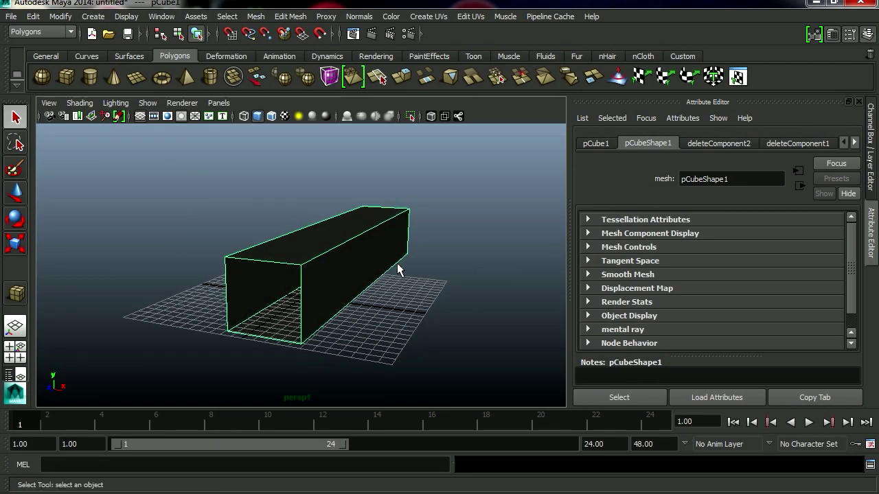
click(427, 16)
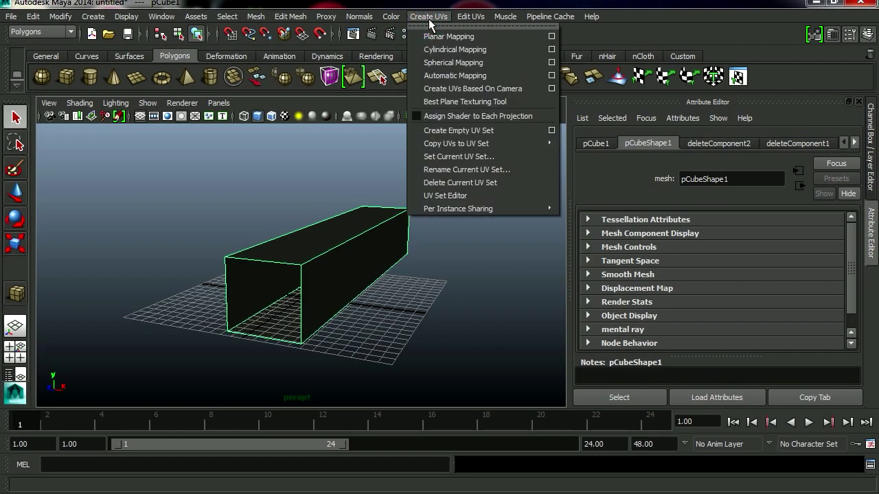
click(455, 76)
alt+drag(402, 197, 412, 247)
click(412, 247)
Show the box's UV layout in the UV Texture Editor and select all of its UVs
click(161, 16)
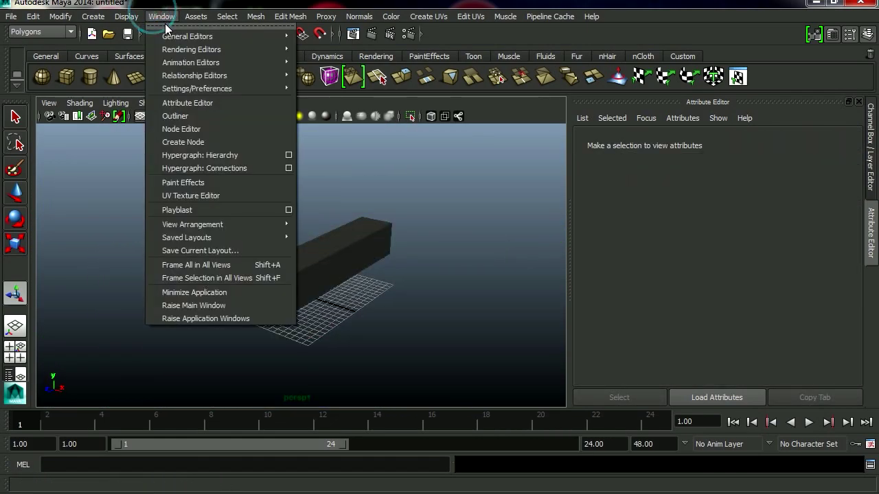
click(206, 197)
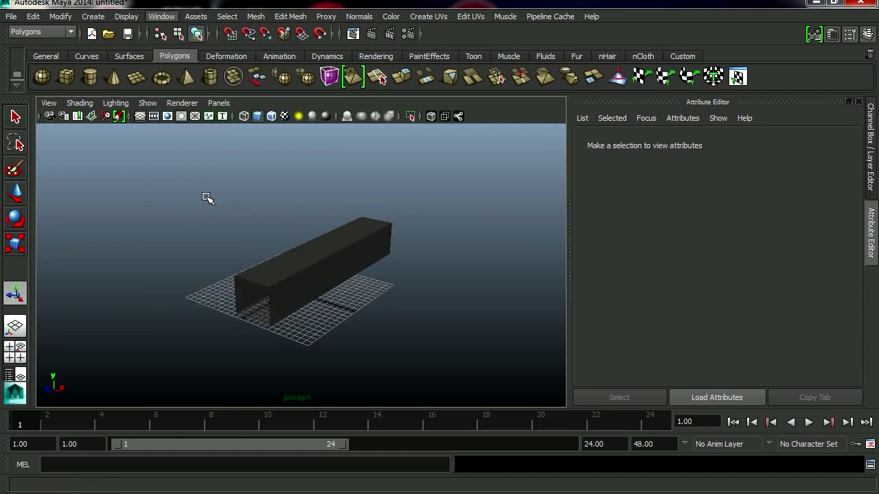
click(316, 286)
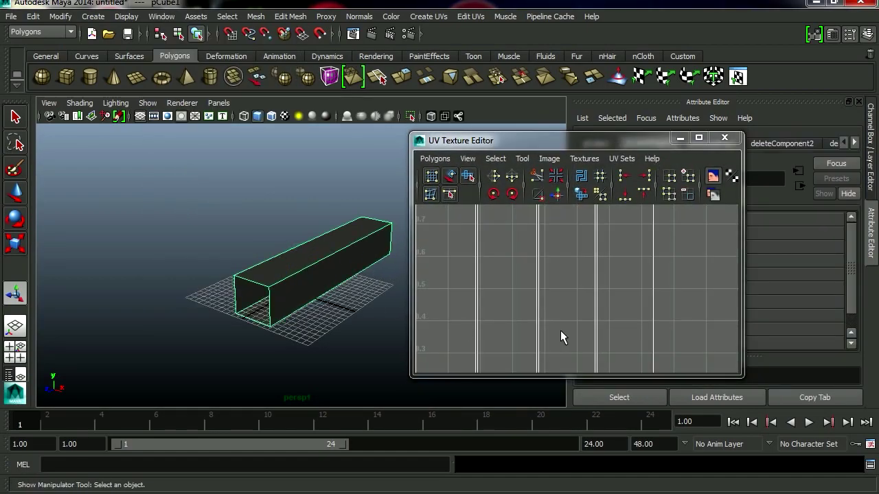
scroll(583, 289, down, 4)
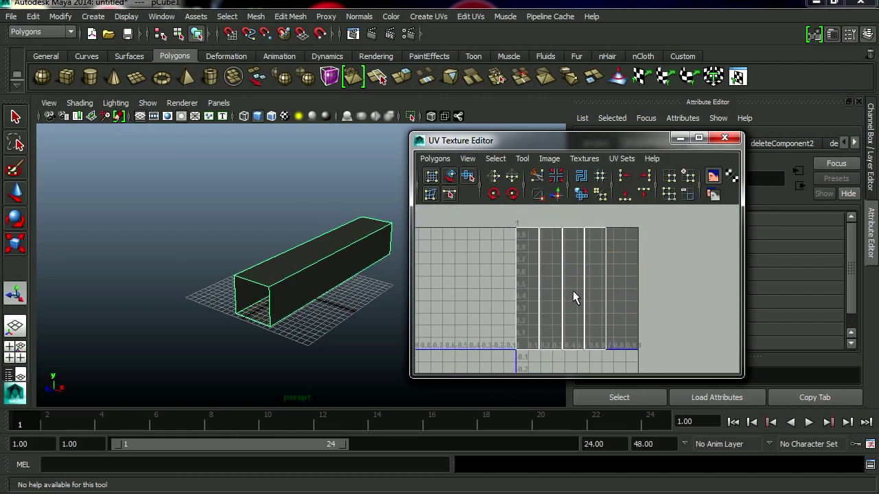
right_drag(549, 279, 601, 284)
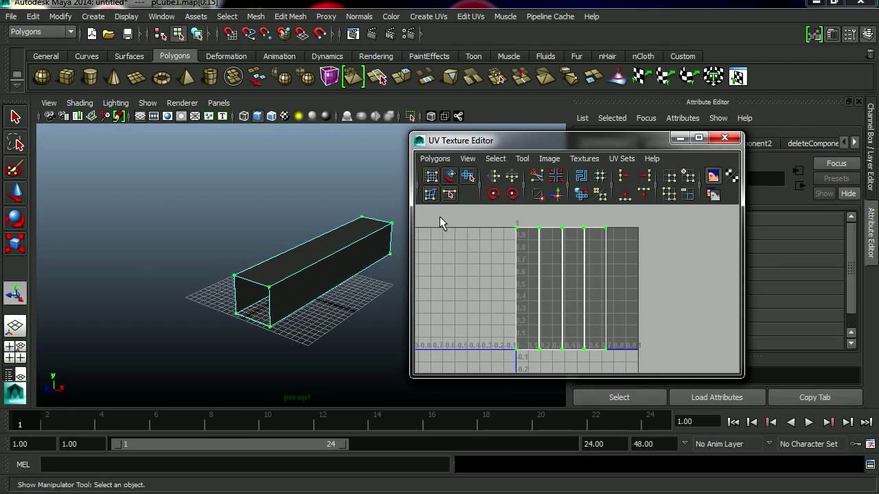
right_drag(550, 280, 605, 282)
drag(510, 222, 656, 368)
Start a UV snapshot of the box and set its file name to lebox in the Leroom images folder
click(436, 158)
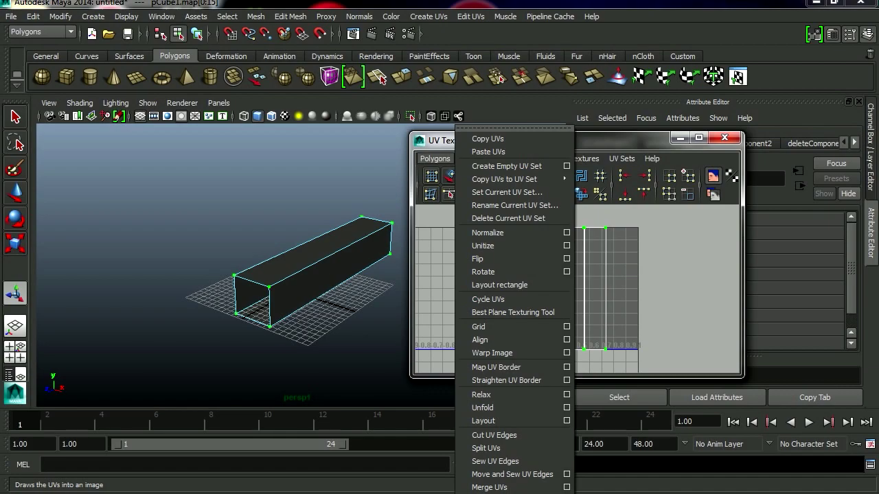
click(508, 491)
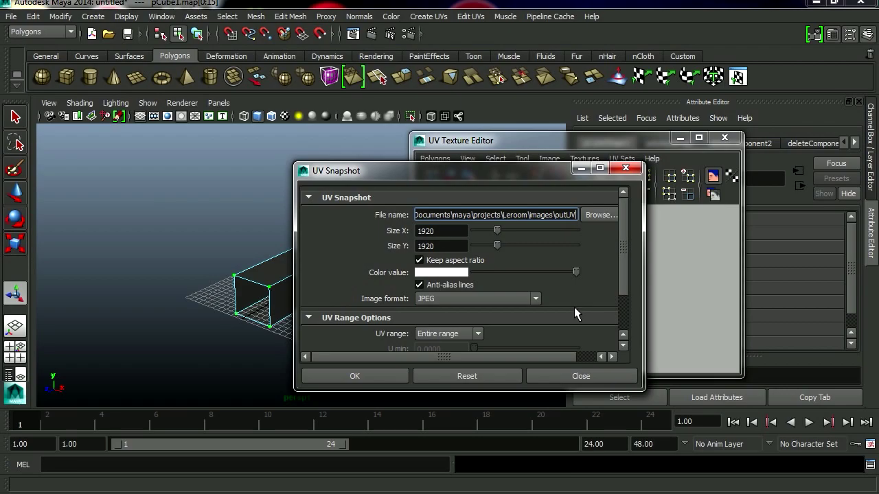
click(603, 216)
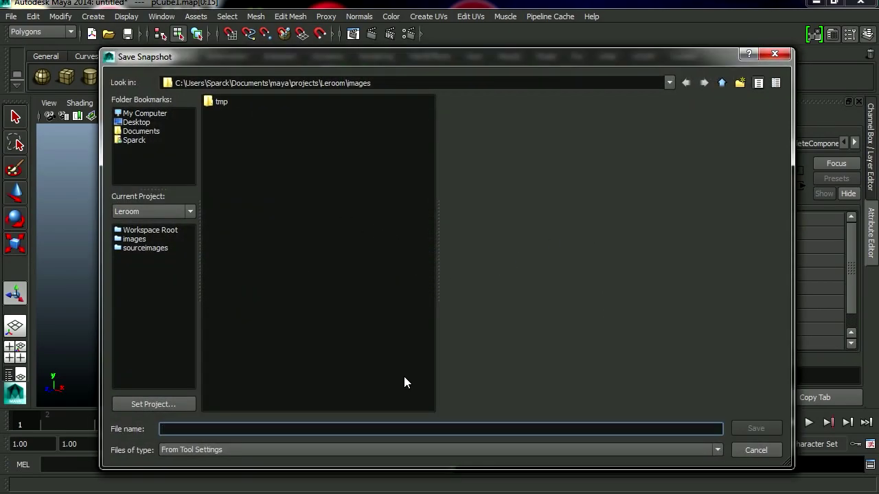
click(246, 425)
text(;)
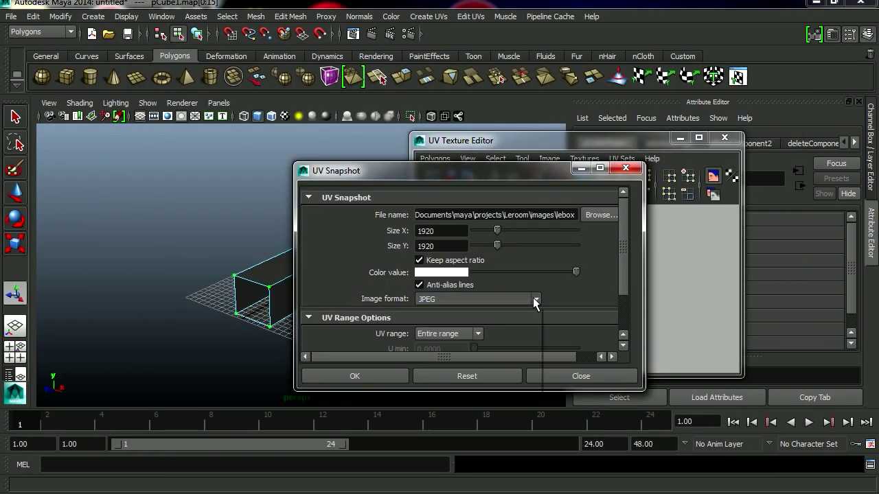
Set the UV snapshot's image format to JPEG and export it
click(532, 299)
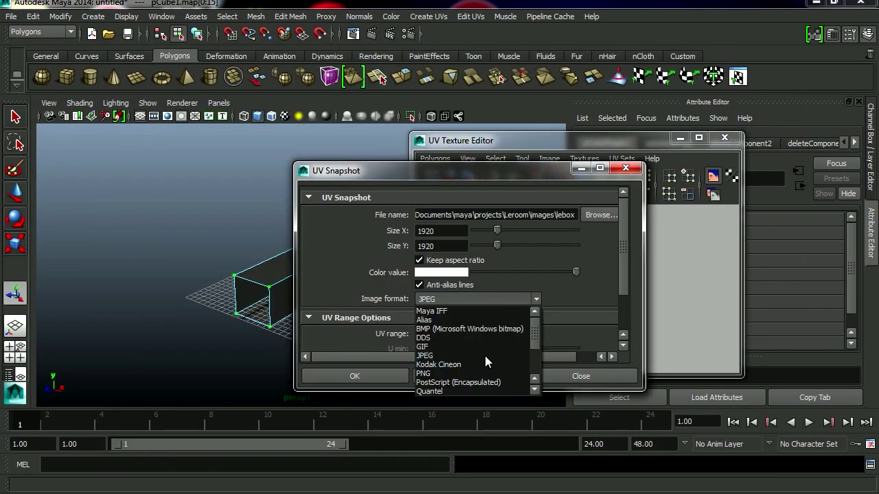
click(466, 355)
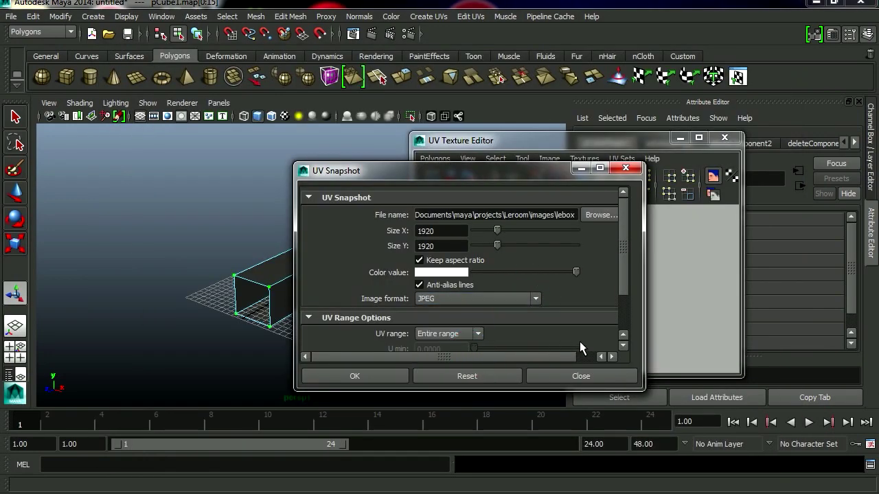
drag(622, 273, 626, 314)
click(355, 375)
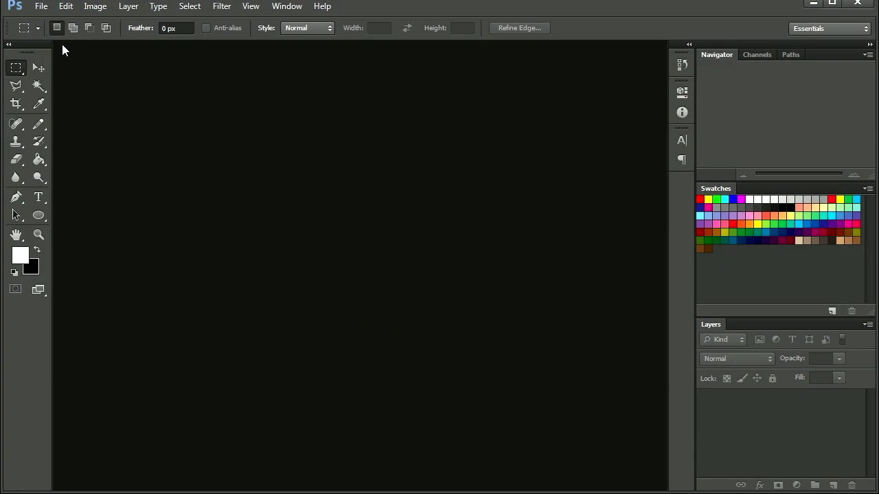
Switch to Photoshop and open lebox.jpg from the images folder
key(ctrl+o)
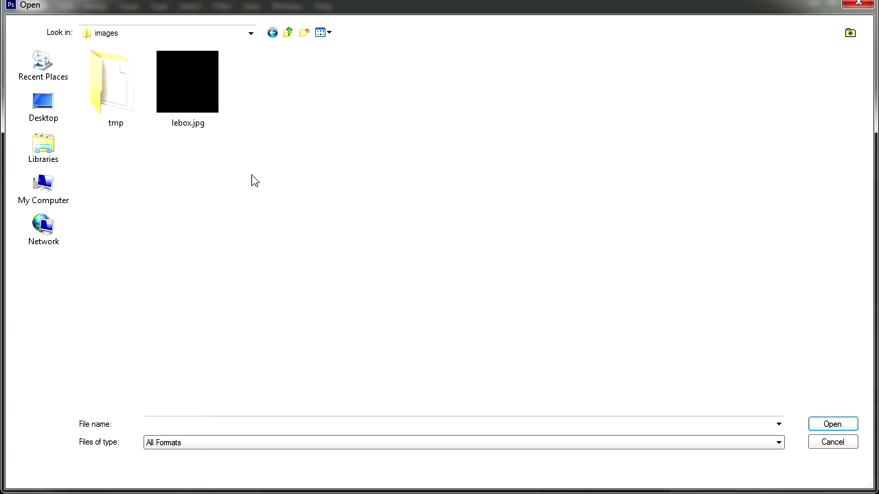
right_click(207, 108)
click(524, 199)
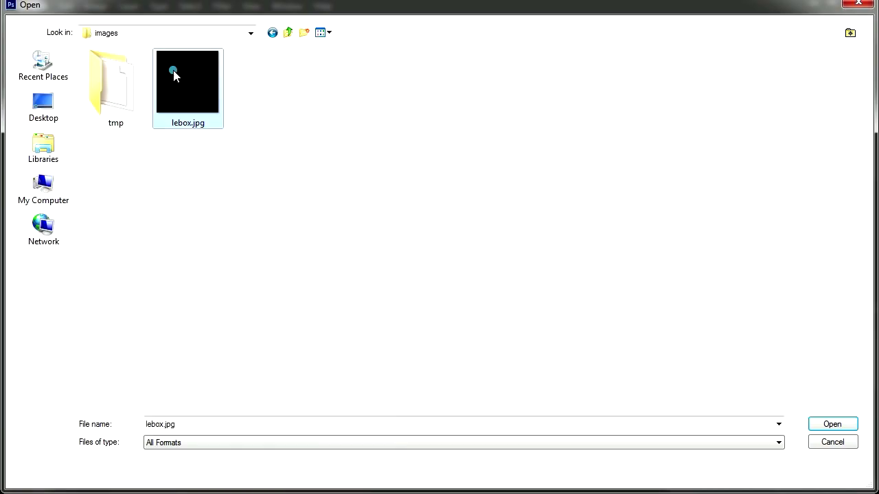
double_click(173, 70)
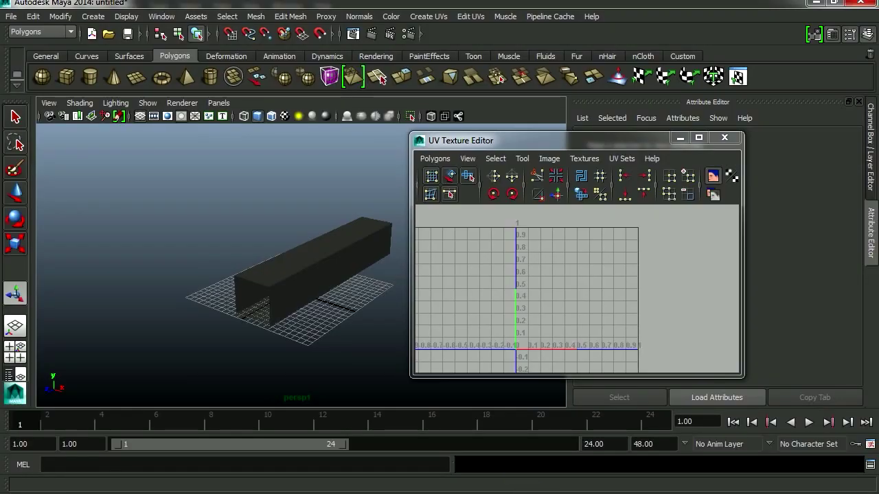
Select the box's faces one after another in Maya to examine which UV strip each one occupies in the UV Texture Editor
right_drag(316, 279, 318, 241)
click(310, 281)
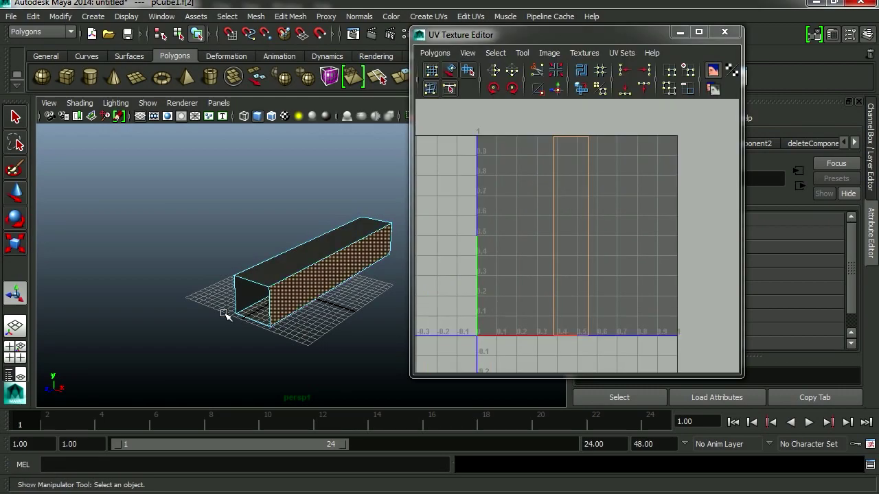
alt+drag(224, 313, 290, 305)
click(346, 258)
click(334, 280)
click(314, 310)
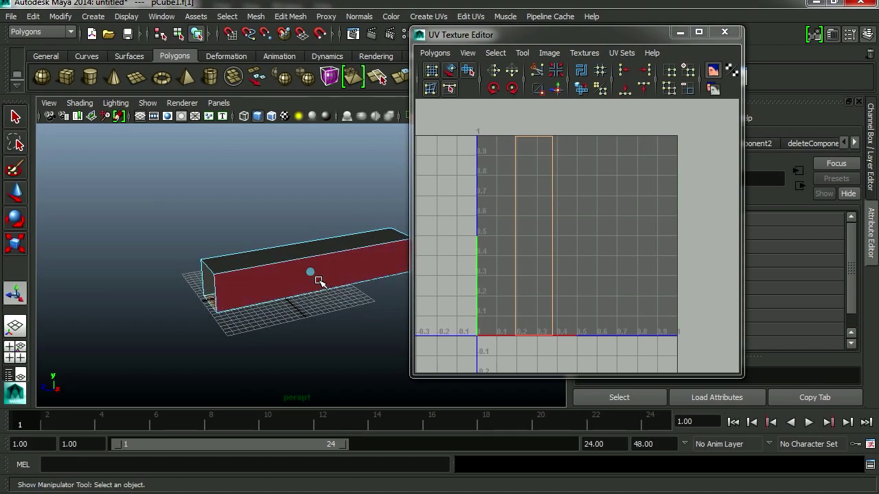
click(317, 277)
click(318, 248)
alt+drag(368, 283, 229, 284)
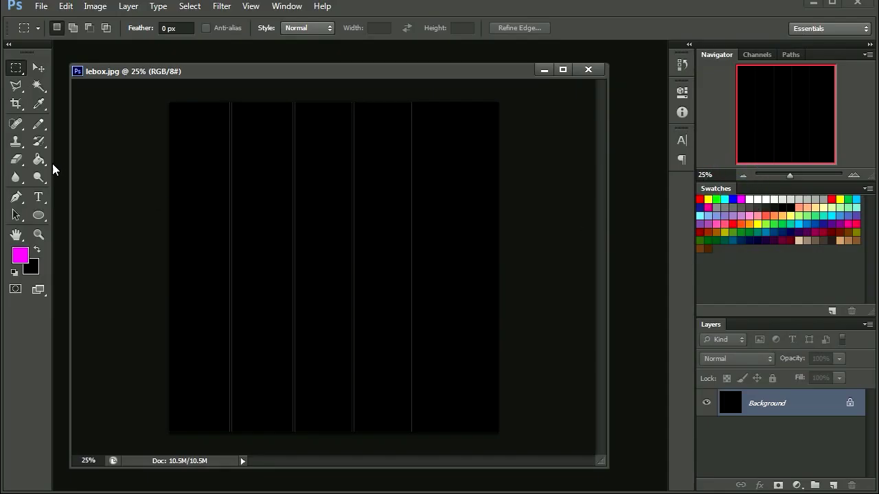
Switch to Photoshop and fill the four UV strips of lebox.jpg with magenta, green, blue and red using the Paint Bucket
click(39, 160)
click(197, 265)
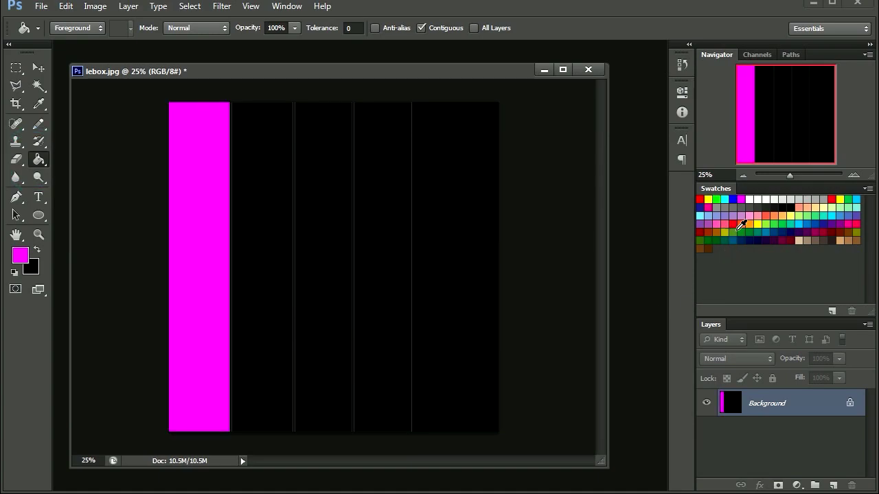
click(714, 198)
click(260, 320)
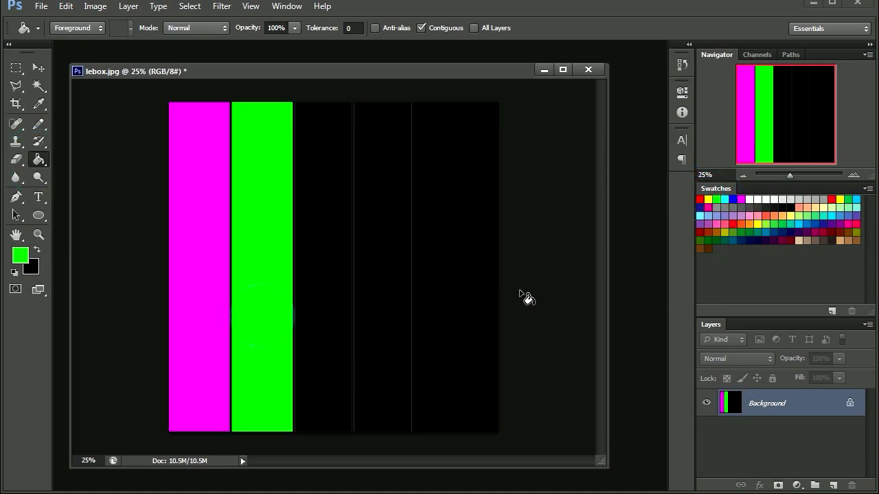
click(324, 282)
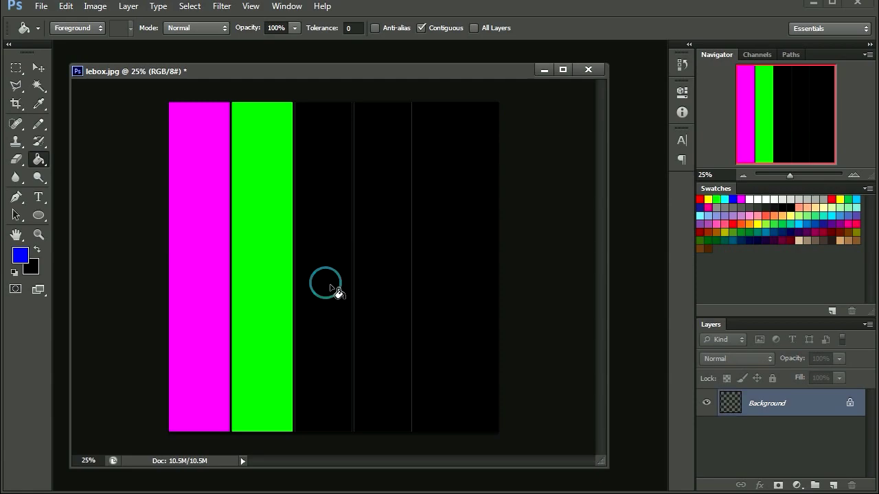
click(700, 199)
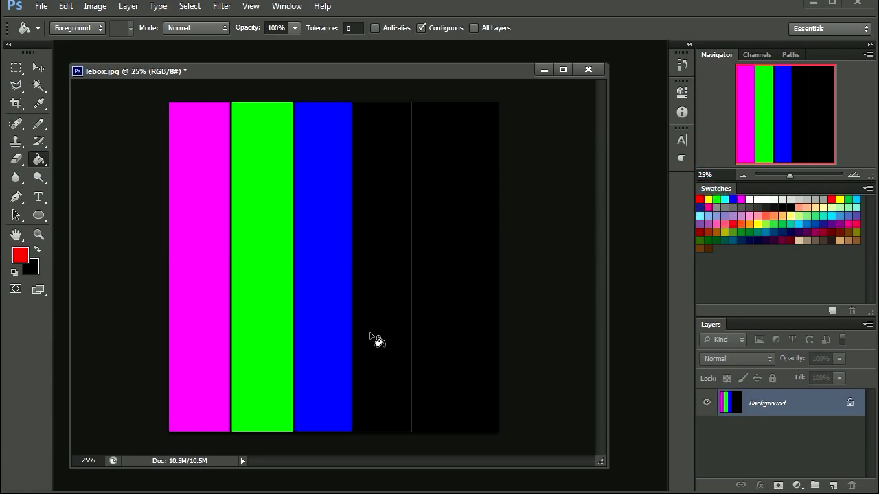
click(391, 334)
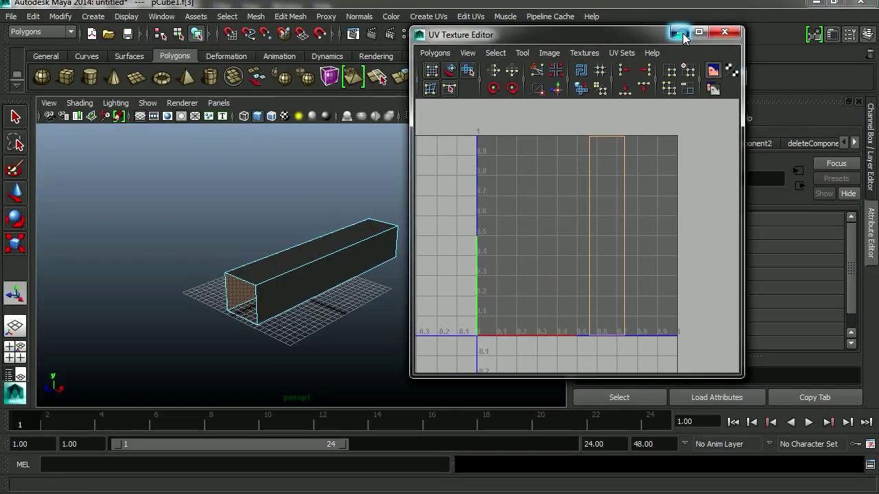
Return to Maya, minimize the UV Texture Editor, and assign a new Lambert material to the box
click(679, 32)
right_drag(350, 209, 399, 191)
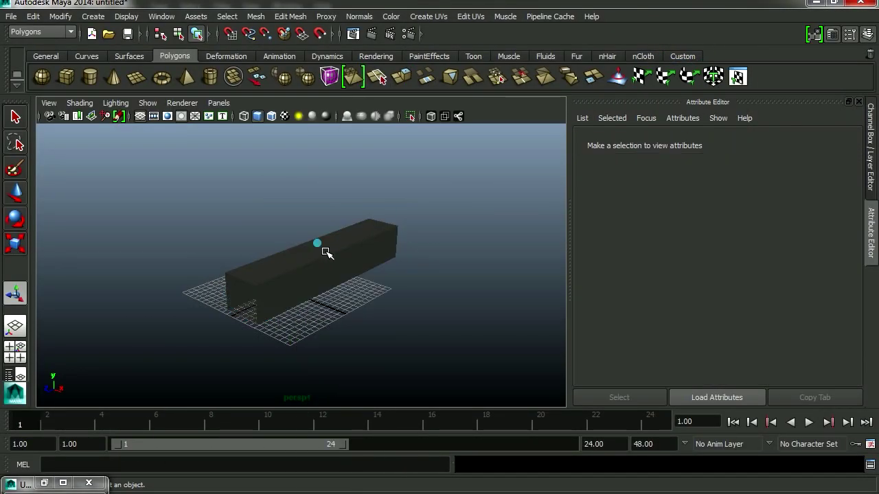
click(319, 245)
alt+drag(296, 263, 331, 287)
alt+right_drag(296, 245, 371, 306)
alt+drag(371, 306, 368, 303)
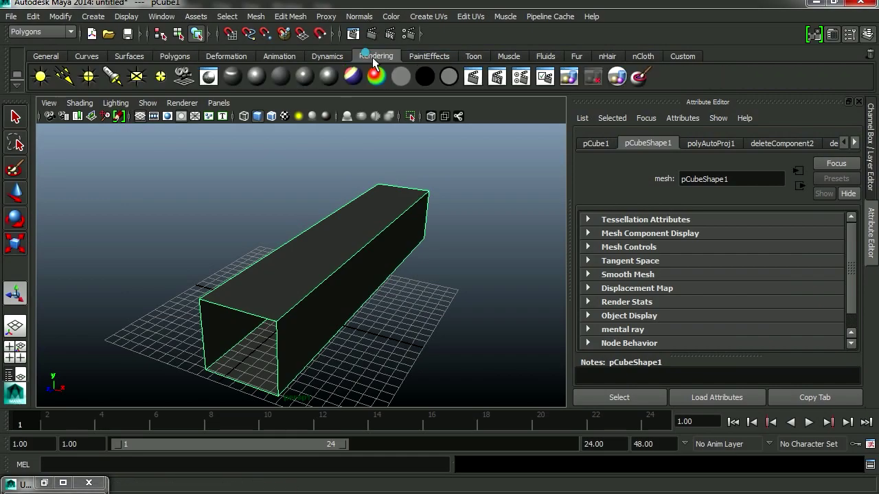
click(282, 79)
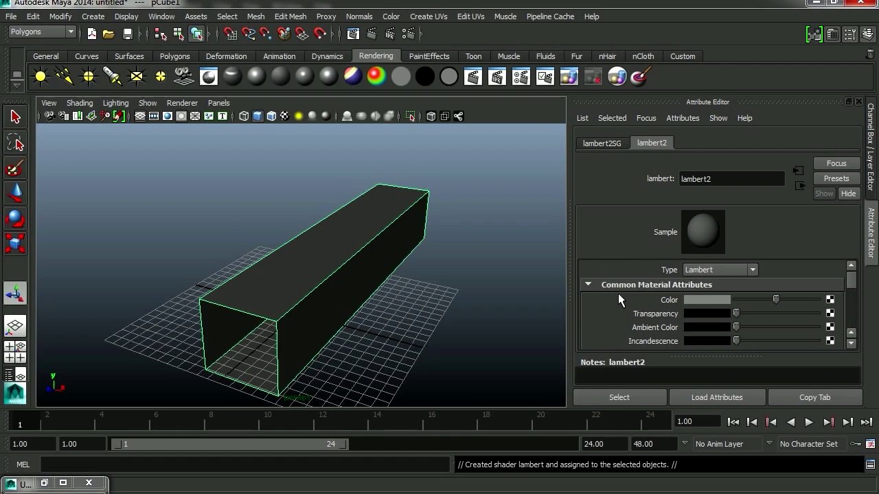
Map a File texture to the Lambert material's color and load lebox.jpg from the project's images folder
click(829, 302)
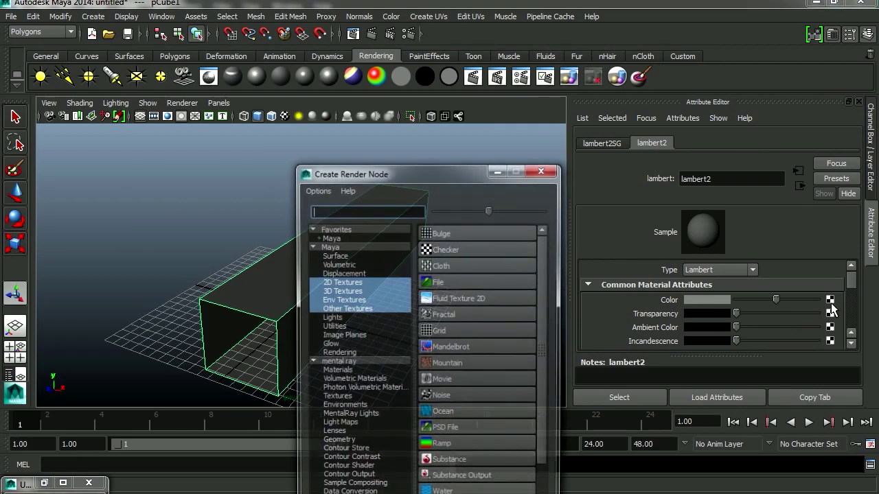
drag(447, 172, 575, 61)
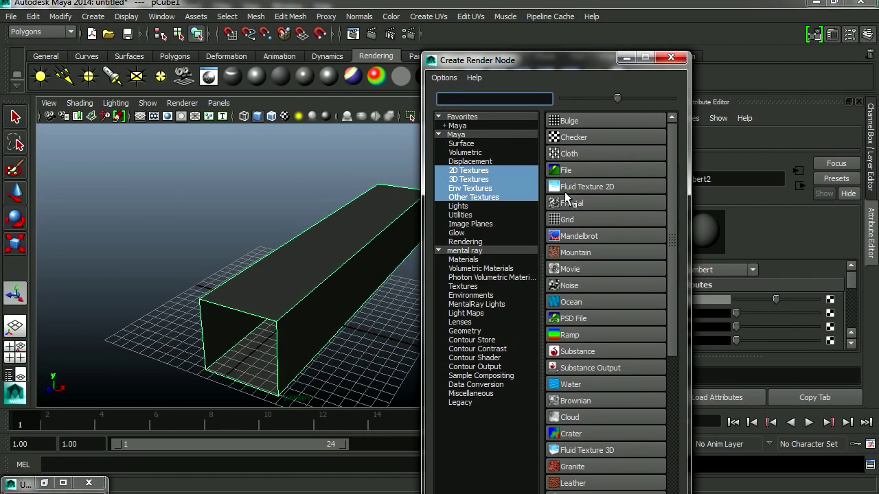
click(573, 170)
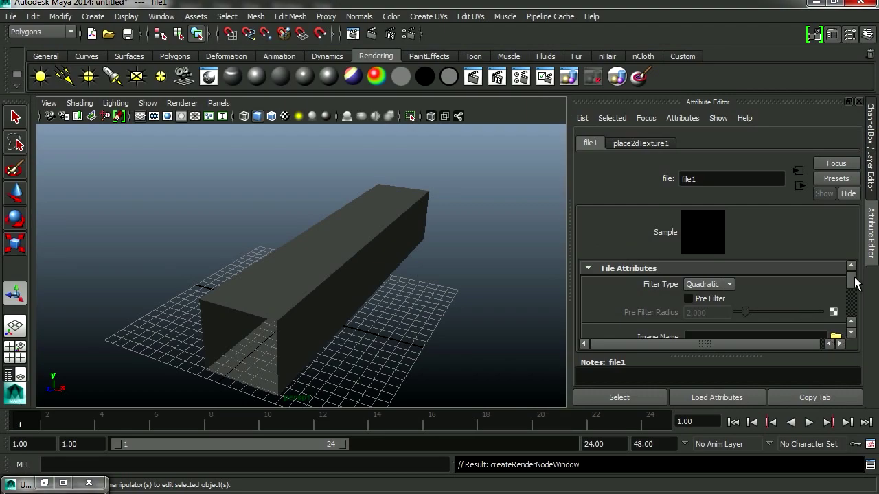
scroll(851, 283, down, 2)
click(836, 296)
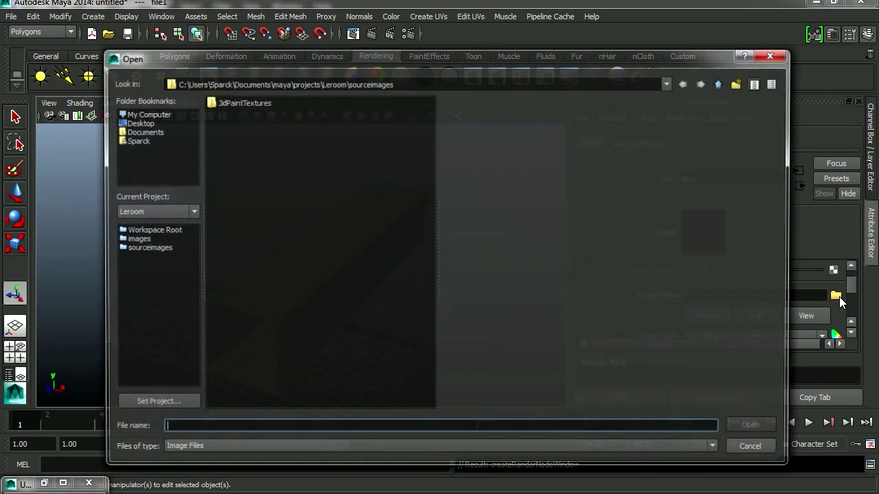
click(231, 113)
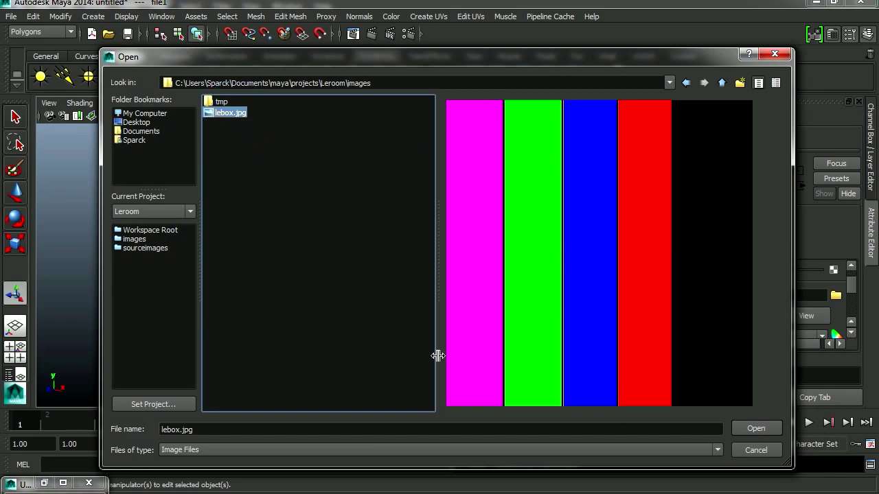
click(766, 431)
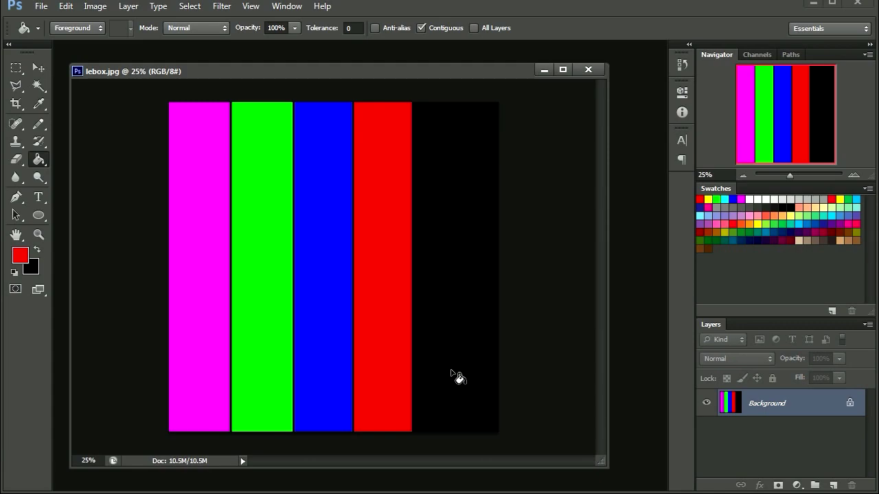
Switch to Photoshop and save the colored layout as lebox.psd in Photoshop format in the images folder
click(43, 7)
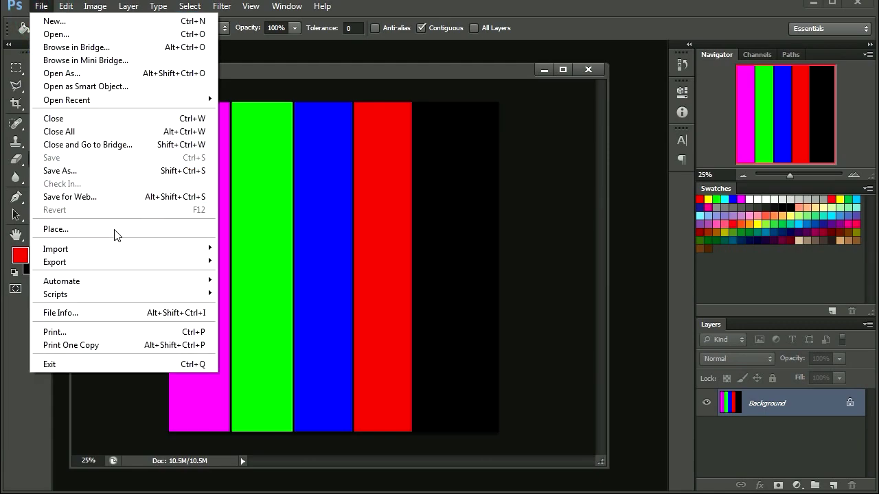
click(82, 169)
click(214, 327)
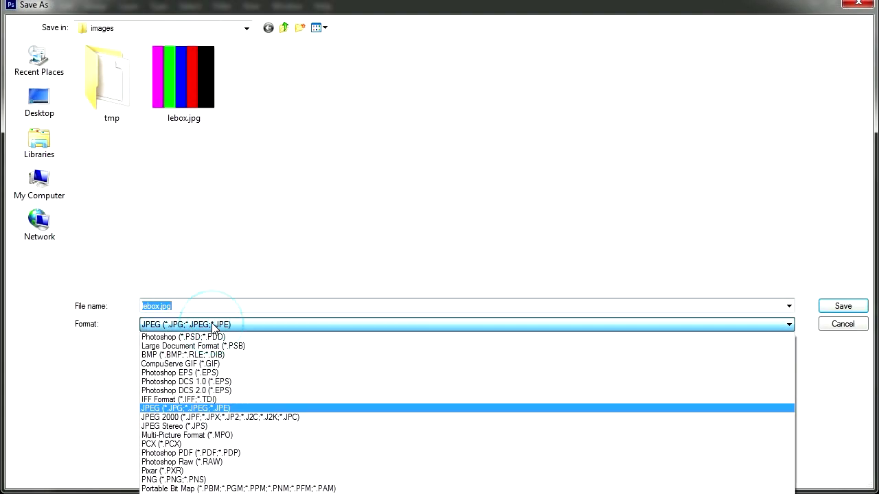
click(190, 341)
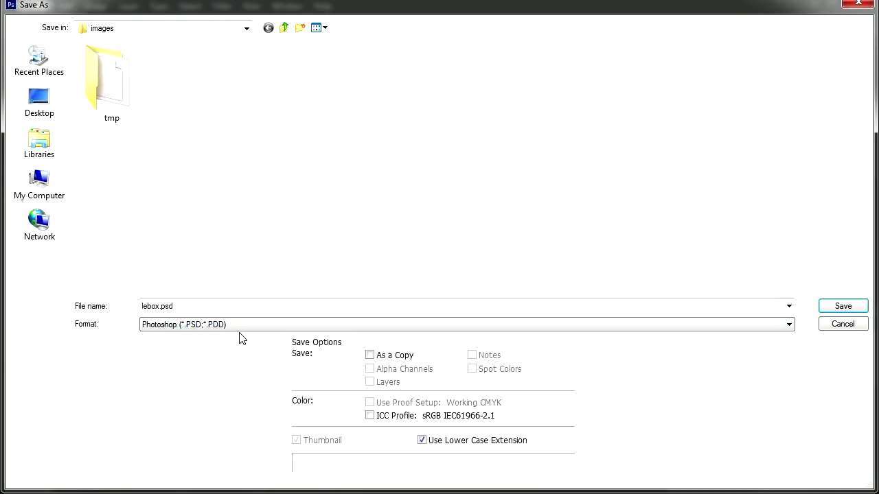
click(842, 306)
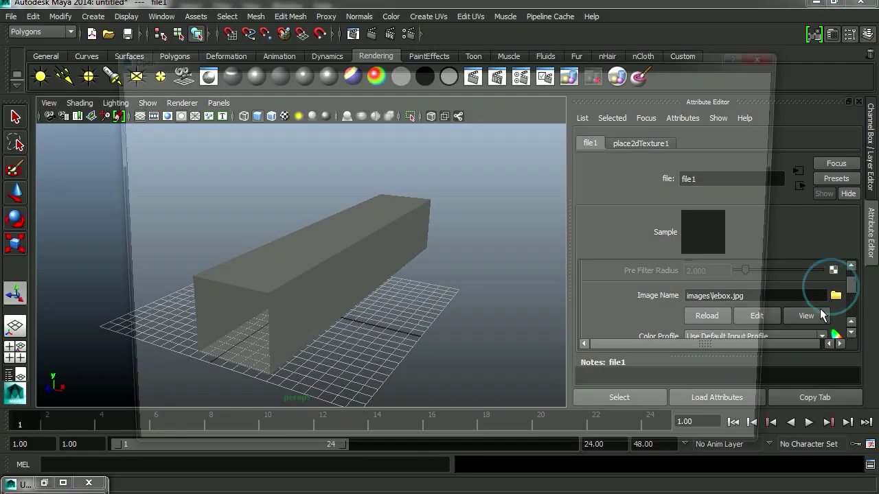
Switch to Maya and replace the File texture's image with lebox.psd from the images folder
click(835, 292)
double_click(231, 123)
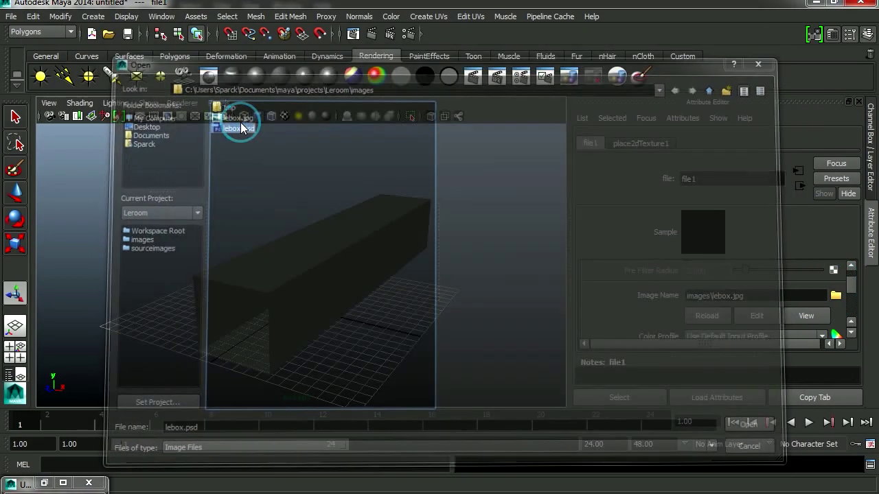
alt+right_drag(333, 309, 305, 295)
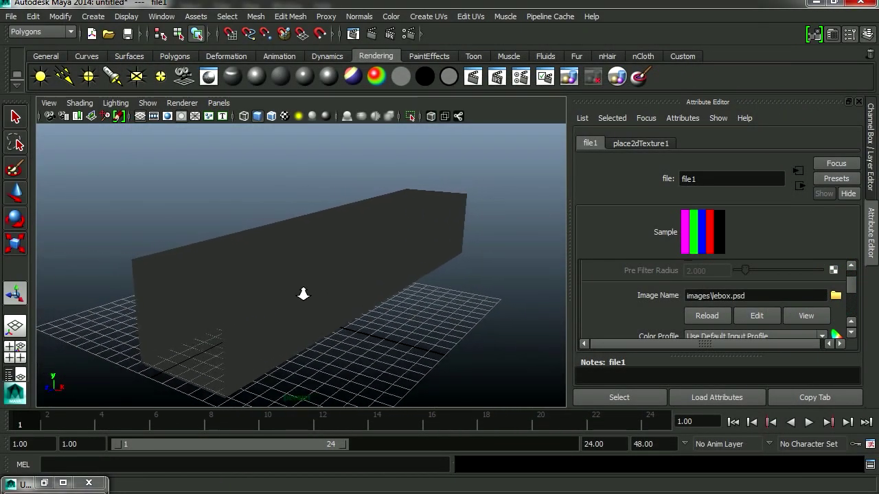
alt+drag(304, 294, 277, 295)
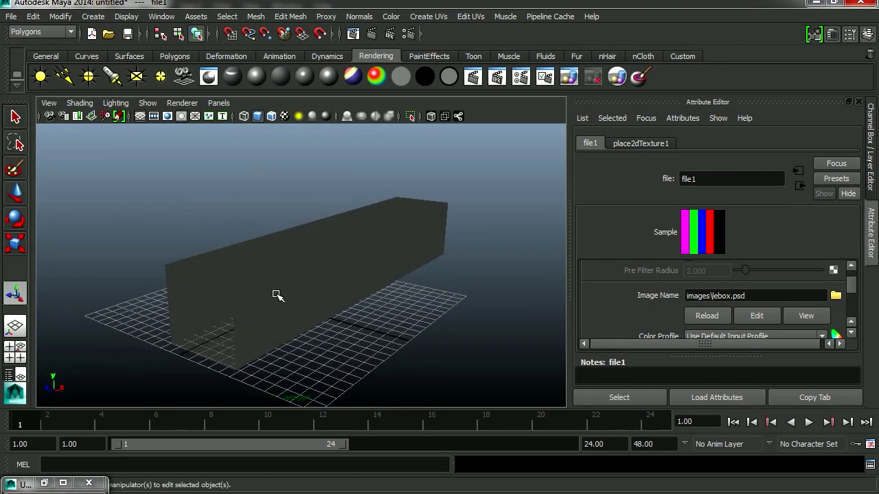
Undo back to the box selection and enable Hardware Texturing in the perspective view to inspect the colored faces
key(ctrl+z)
click(80, 103)
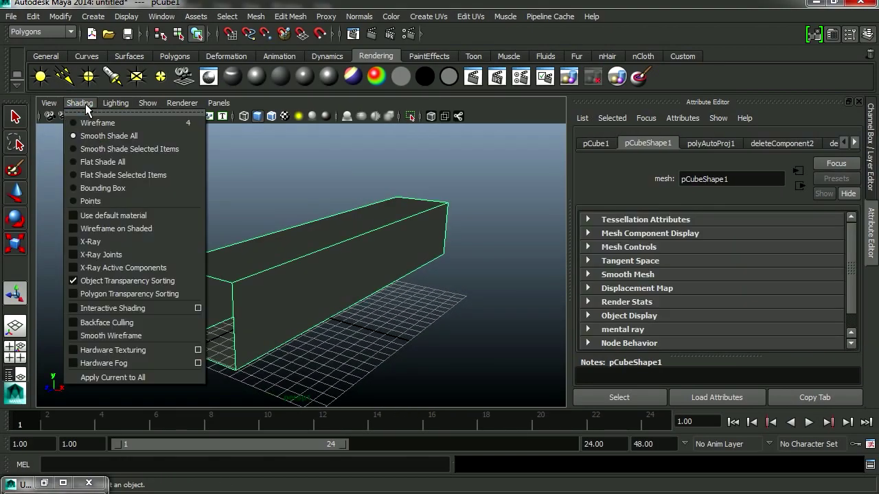
click(73, 350)
mouse_move(78, 352)
alt+mouse_down()
mouse_move(405, 308)
mouse_move(295, 300)
mouse_move(300, 316)
mouse_move(229, 309)
mouse_move(277, 310)
mouse_move(331, 339)
mouse_move(328, 316)
alt+mouse_up()
alt+right_drag(348, 314, 313, 305)
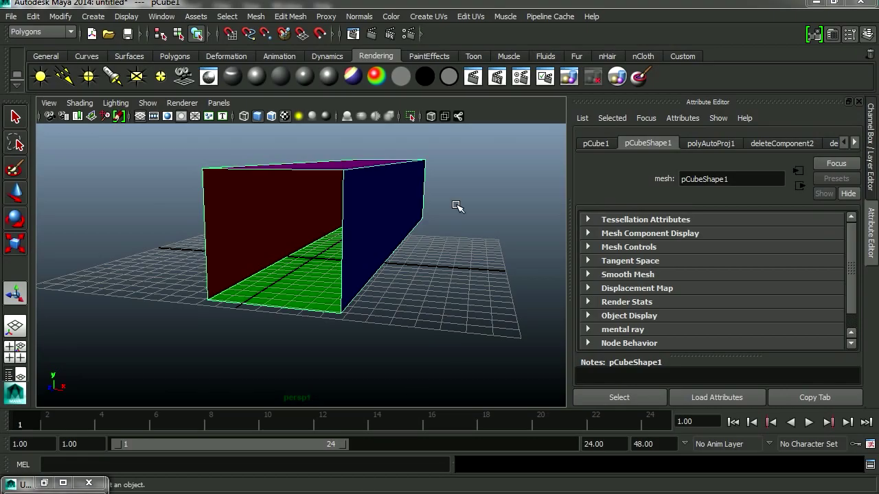
Copy the Checkerboard Floor Texture image from the browser's image results and paste it into lebox.psd in Photoshop
click(306, 288)
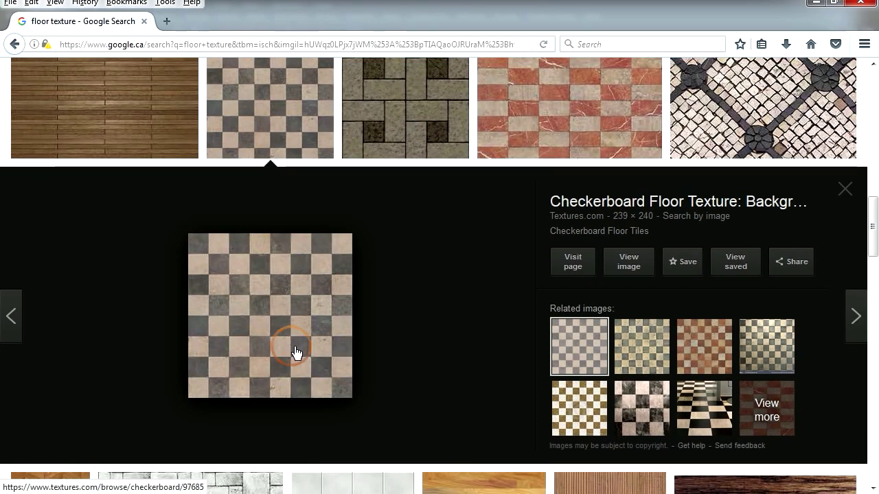
right_click(296, 353)
click(336, 223)
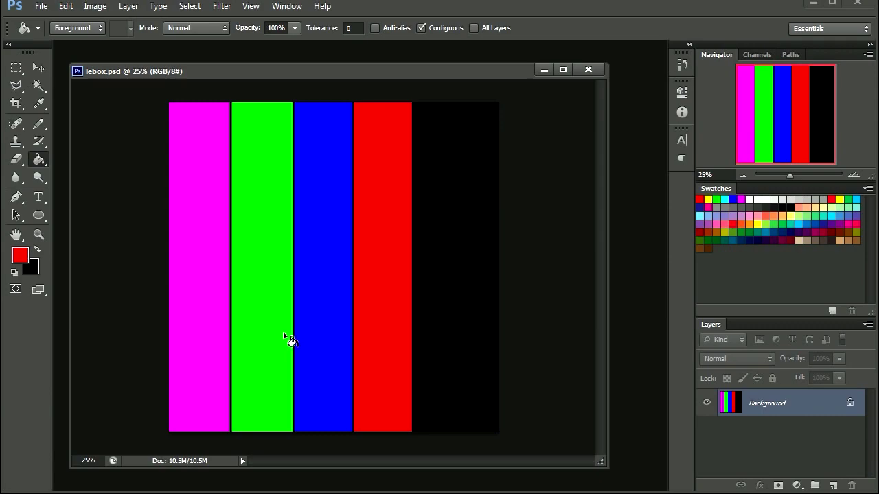
key(ctrl+v)
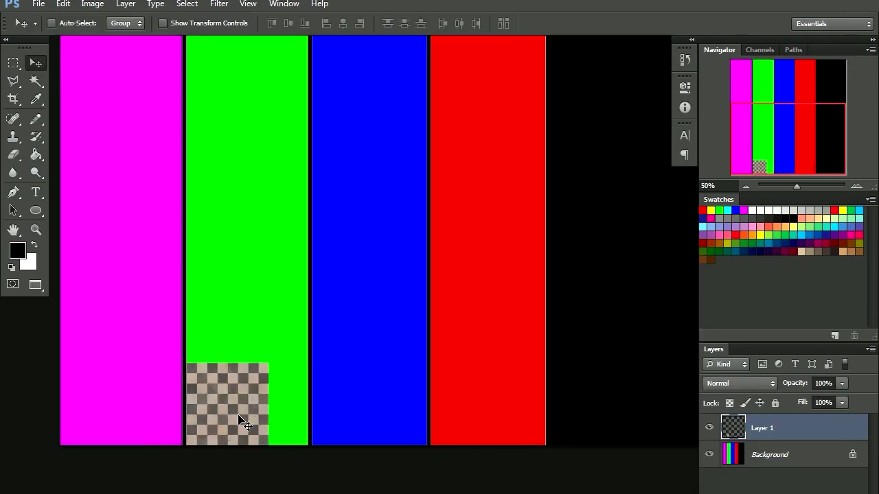
Scale the checkerboard layer to the full width of the green strip and duplicate it upward to tile the strip
key(ctrl+t)
drag(267, 362, 308, 323)
key(Return)
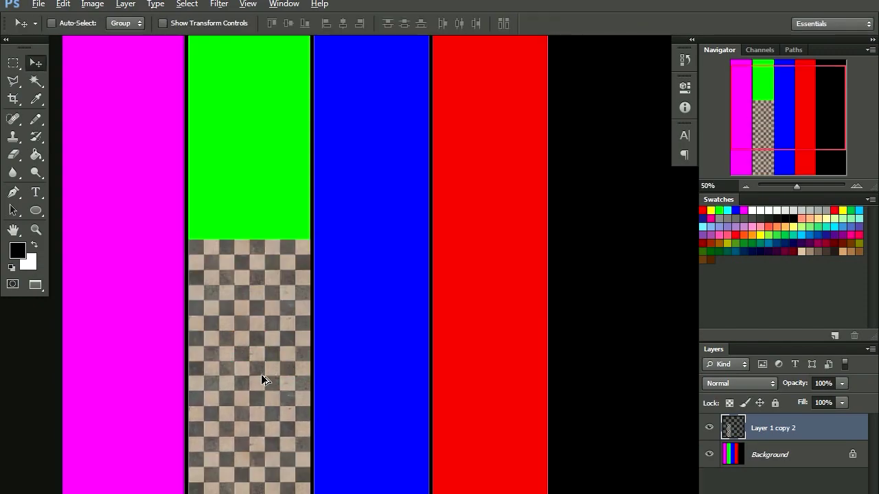
drag(265, 379, 230, 276)
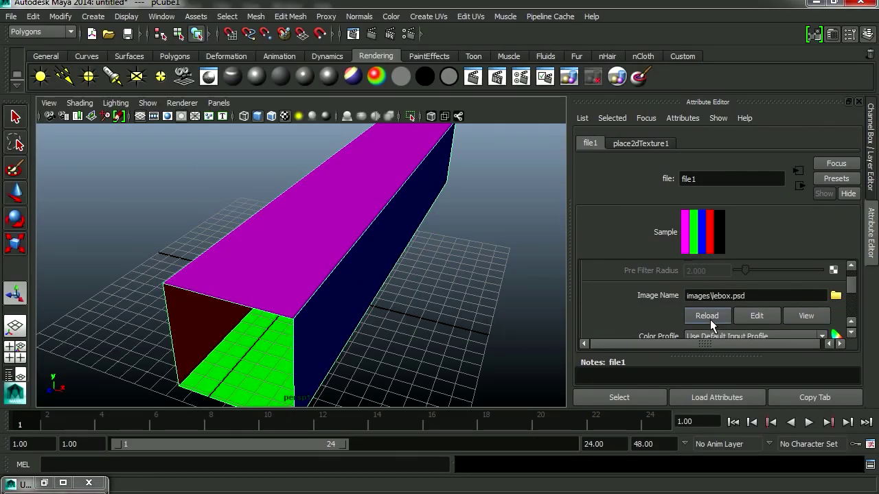
Reload lebox.psd in Maya's File texture and inspect the tiled floor inside the corridor
click(707, 316)
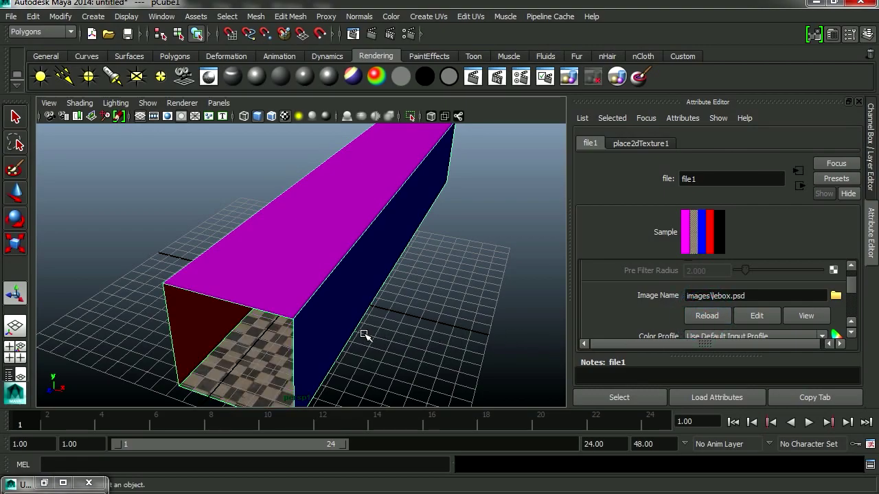
alt+drag(365, 335, 362, 312)
alt+right_drag(377, 312, 290, 260)
alt+drag(290, 261, 264, 278)
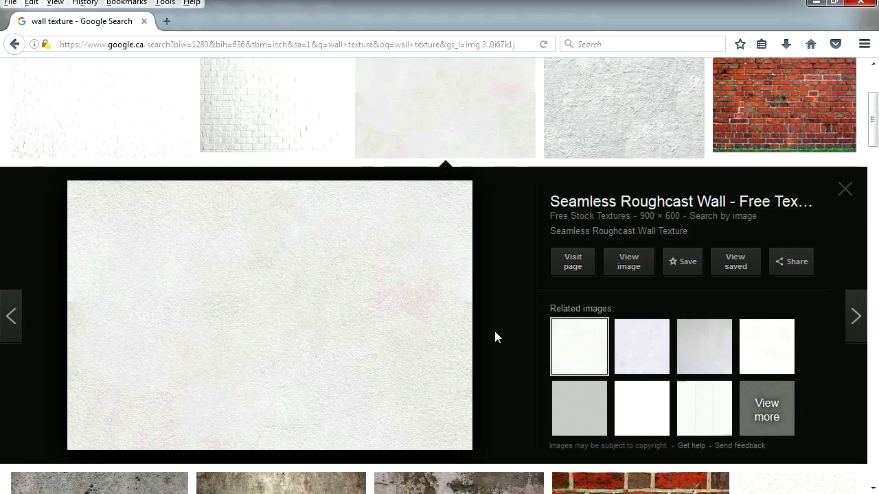
Copy the Seamless Roughcast Wall image from the browser and tile it over the blue and red strips of lebox.psd in Photoshop
right_click(312, 332)
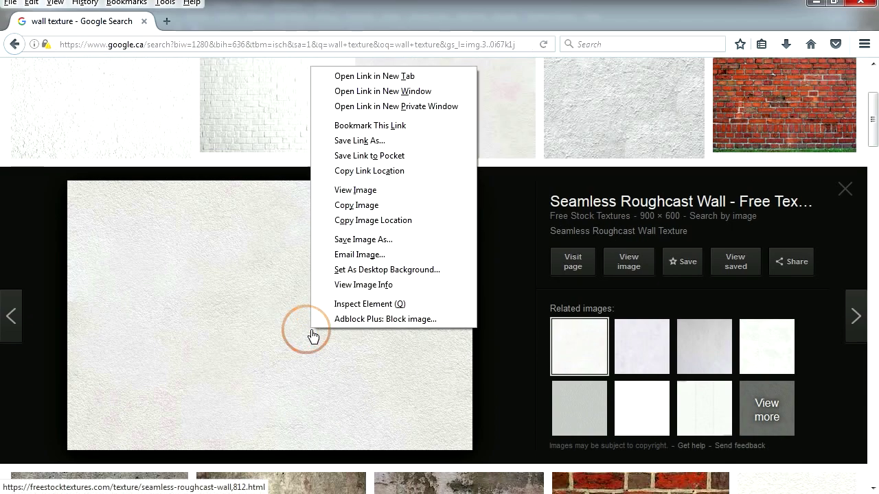
click(356, 205)
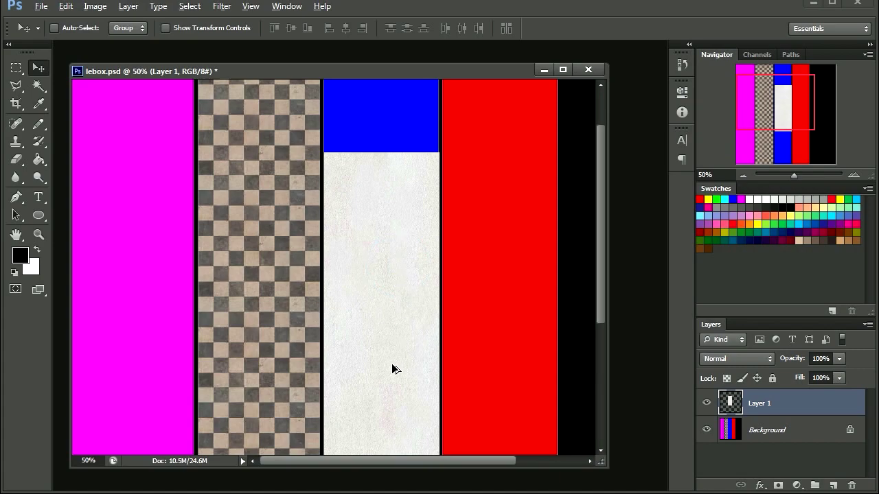
alt+drag(392, 368, 376, 228)
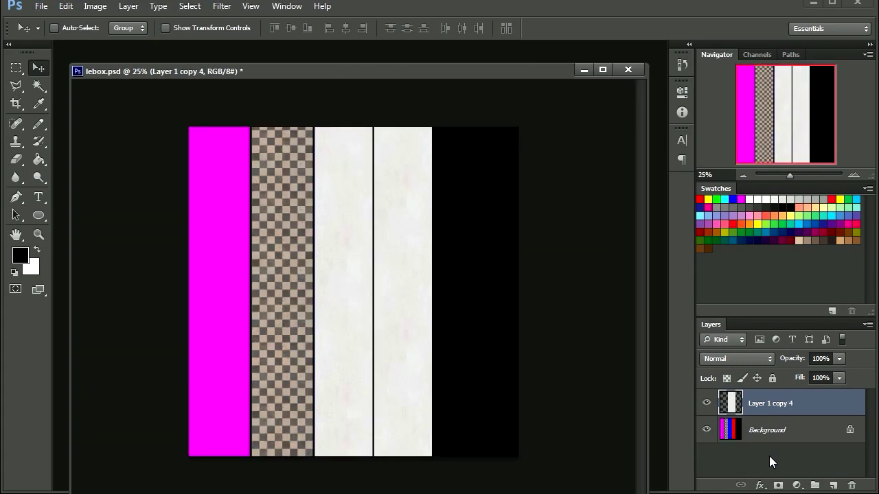
Save lebox.psd, reload it in Maya's File texture and inspect the plaster walls inside the corridor
key(ctrl+s)
click(605, 151)
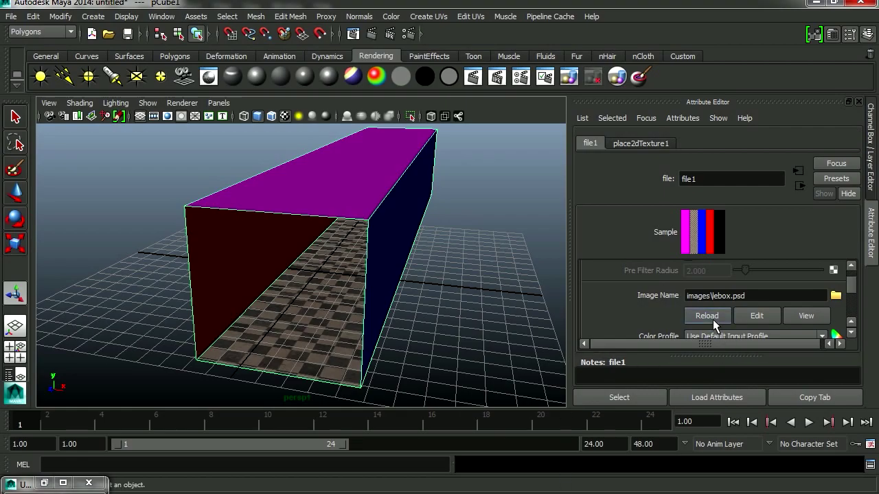
alt+right_drag(276, 306, 290, 306)
alt+right_drag(275, 276, 346, 327)
mouse_move(346, 328)
alt+mouse_down()
mouse_move(355, 299)
mouse_move(349, 312)
alt+mouse_up()
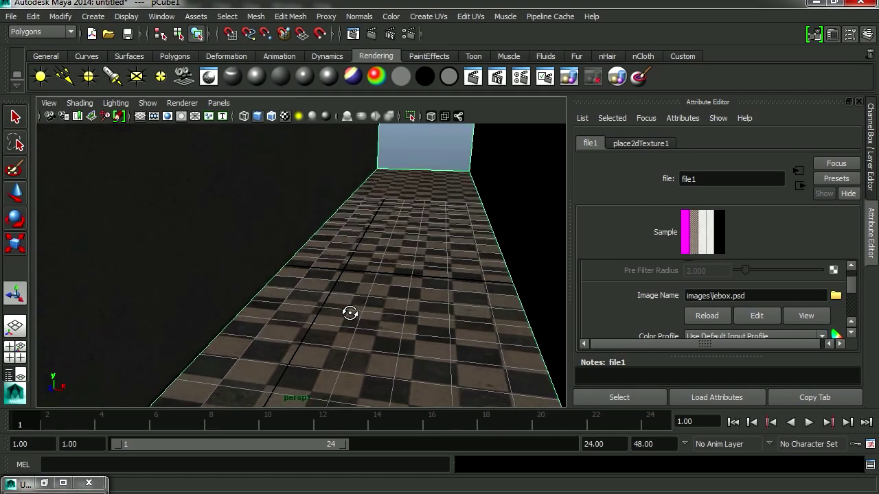
alt+right_drag(392, 294, 357, 275)
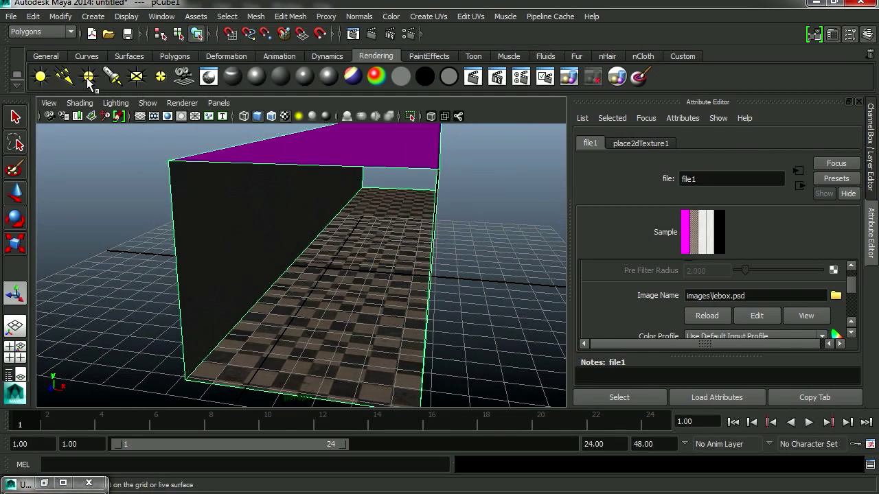
Create an ambient light, raise it inside the corridor and set its intensity to 1.026
click(93, 16)
mouse_move(165, 76)
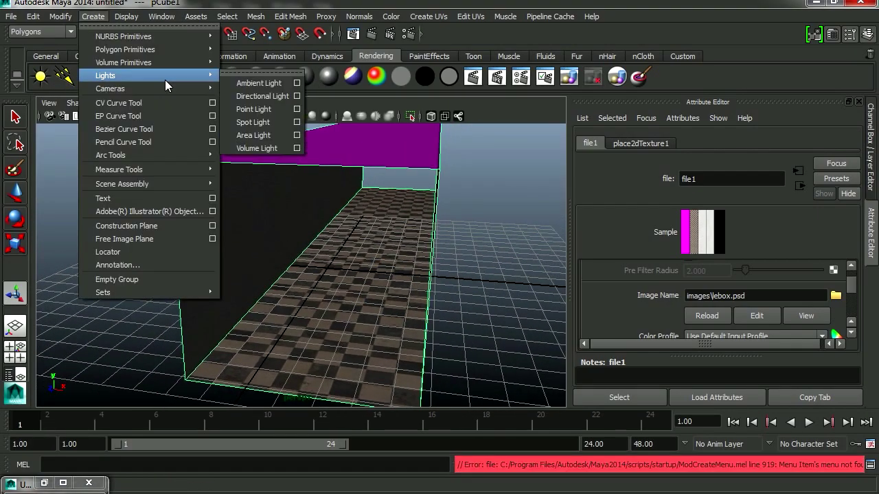
click(254, 86)
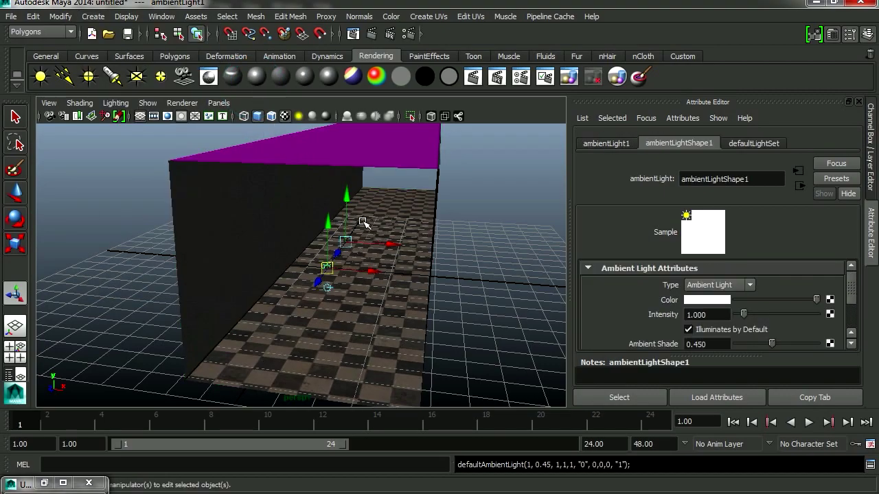
alt+drag(358, 220, 373, 271)
scroll(366, 264, up, 5)
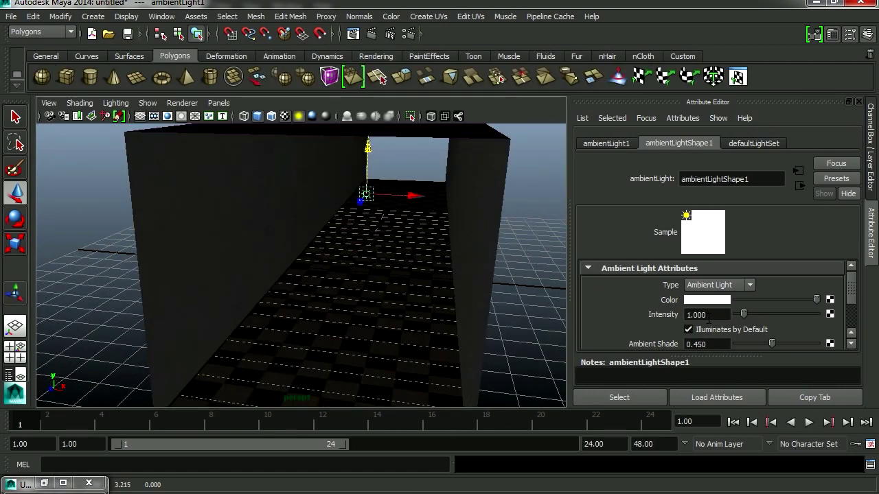
drag(744, 314, 755, 314)
alt+drag(358, 263, 400, 215)
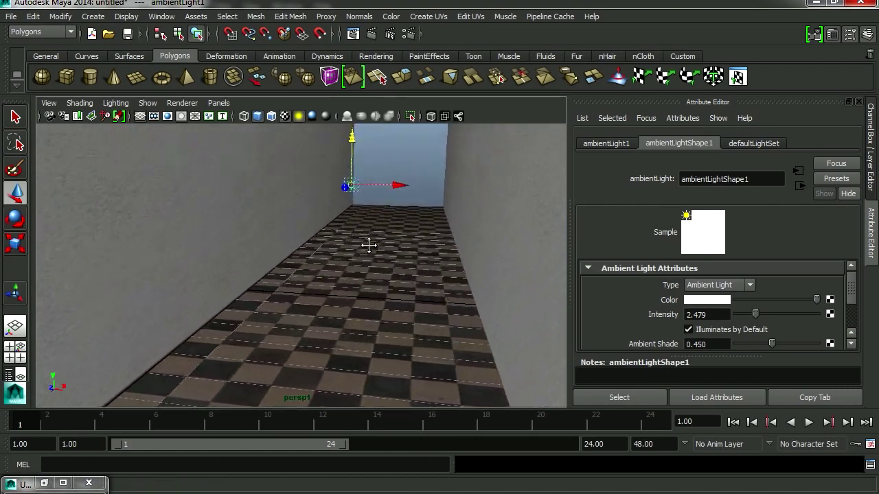
alt+drag(367, 245, 375, 240)
Set the viewport lighting to Use No Lights and inspect the wall and floor textures
click(116, 103)
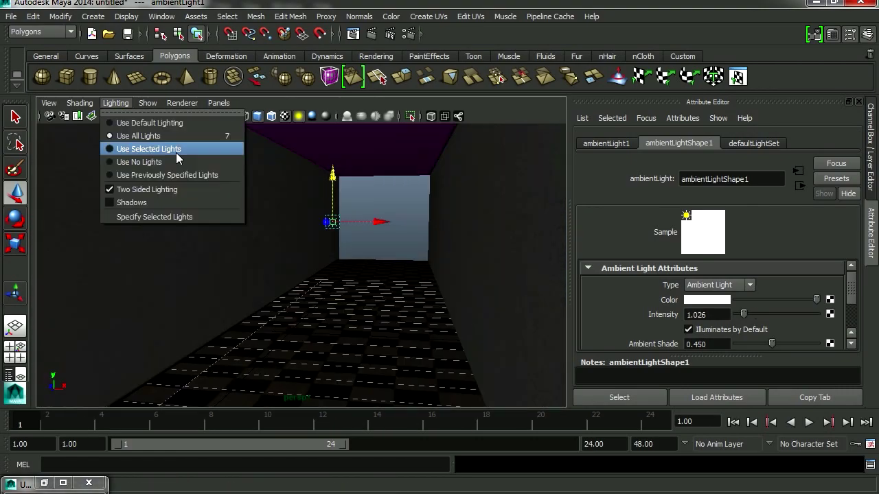
click(165, 160)
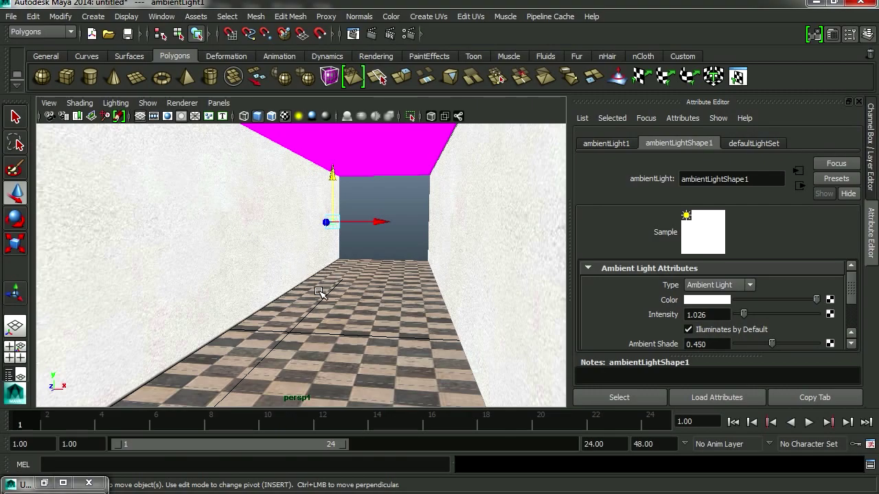
alt+drag(319, 292, 369, 291)
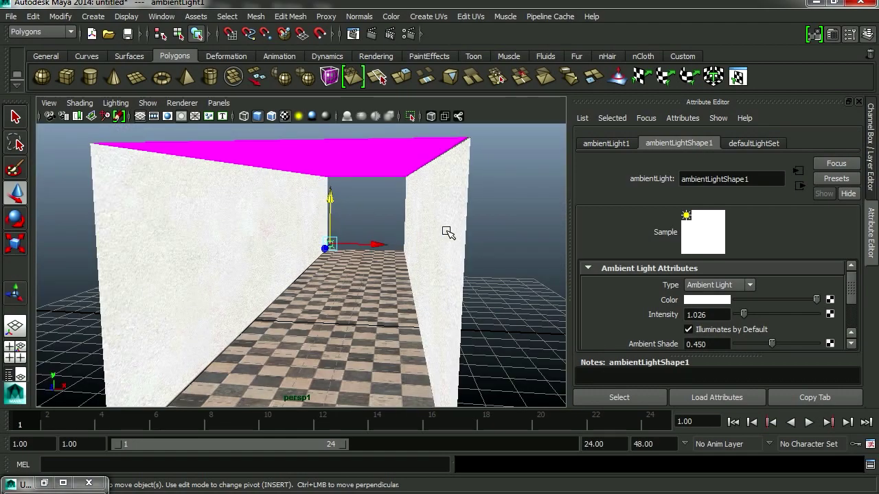
Search Google Images in the browser for "doors texture" and look through the results for a suitable door
click(335, 493)
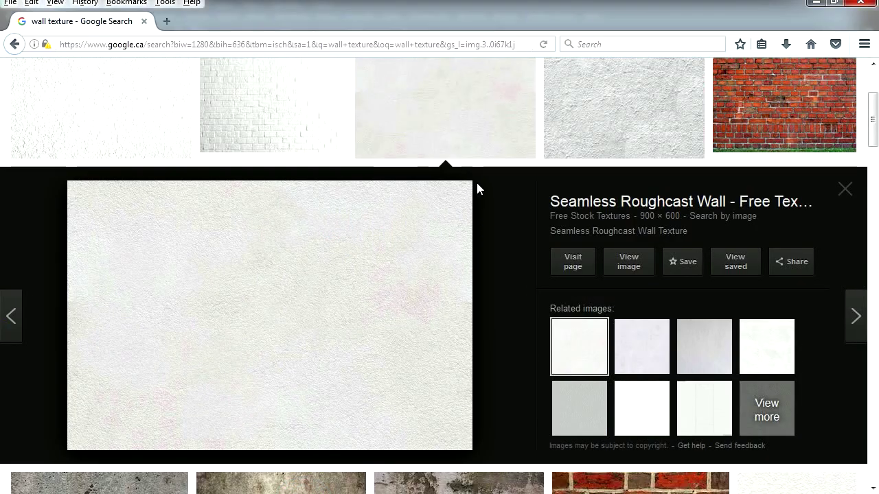
scroll(518, 266, up, 3)
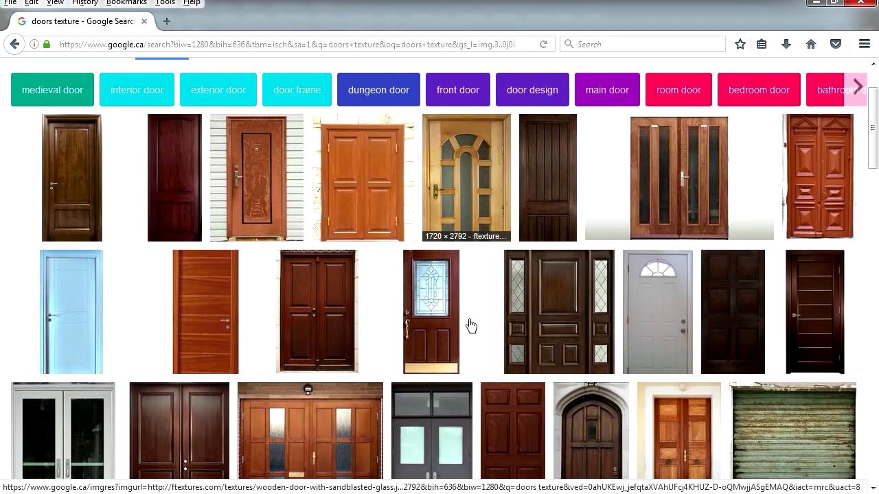
scroll(471, 324, down, 2)
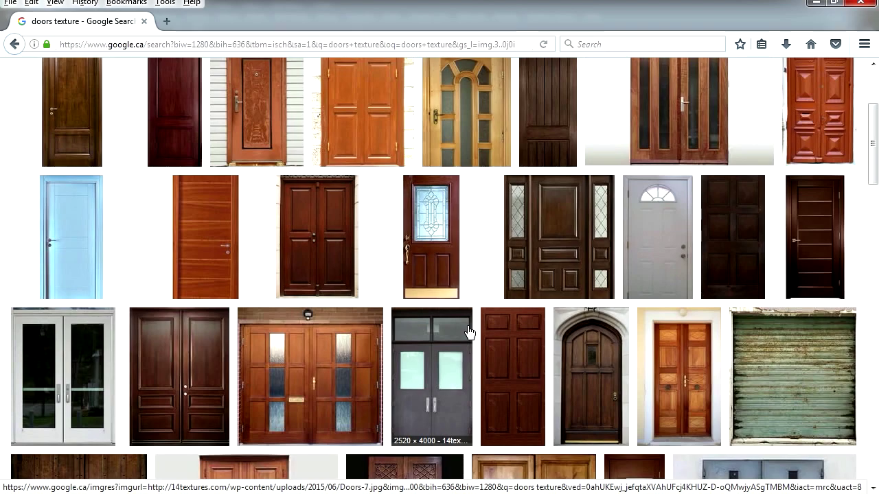
click(680, 252)
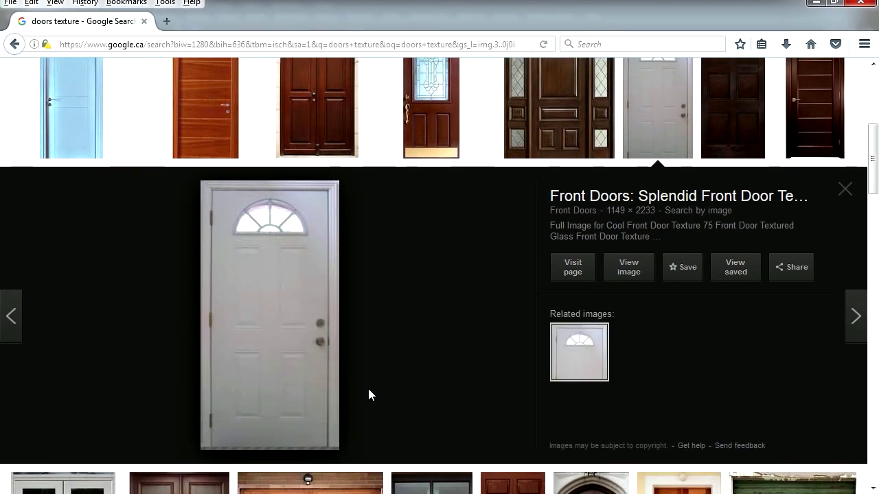
scroll(294, 400, down, 8)
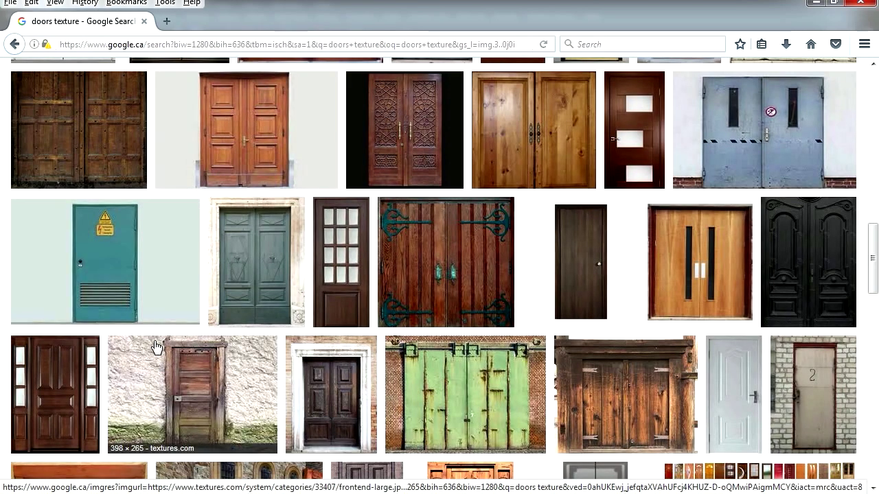
click(119, 273)
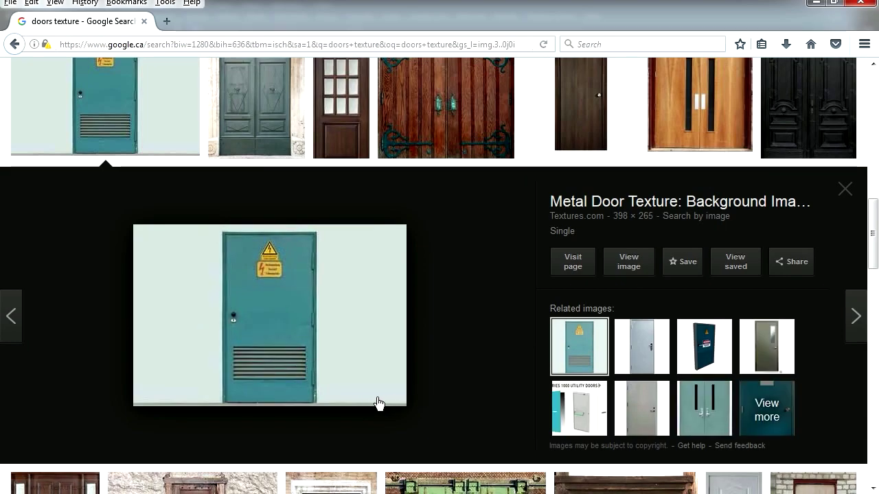
scroll(385, 405, down, 6)
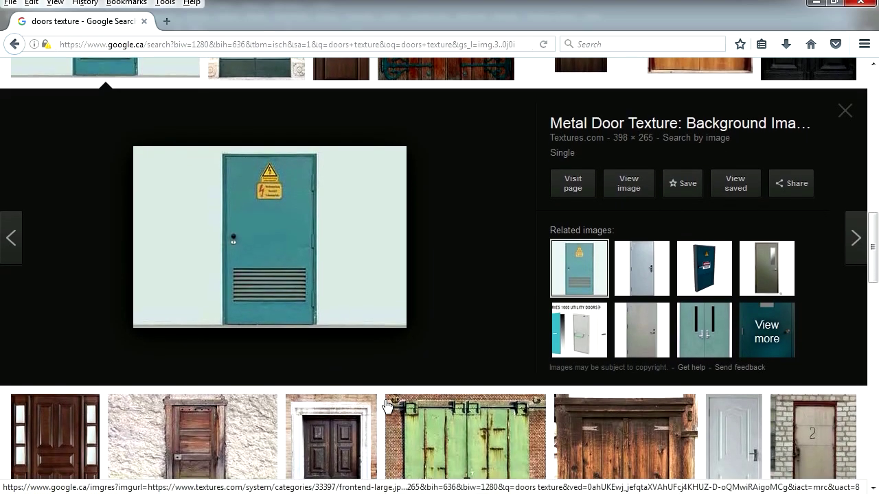
scroll(386, 406, down, 5)
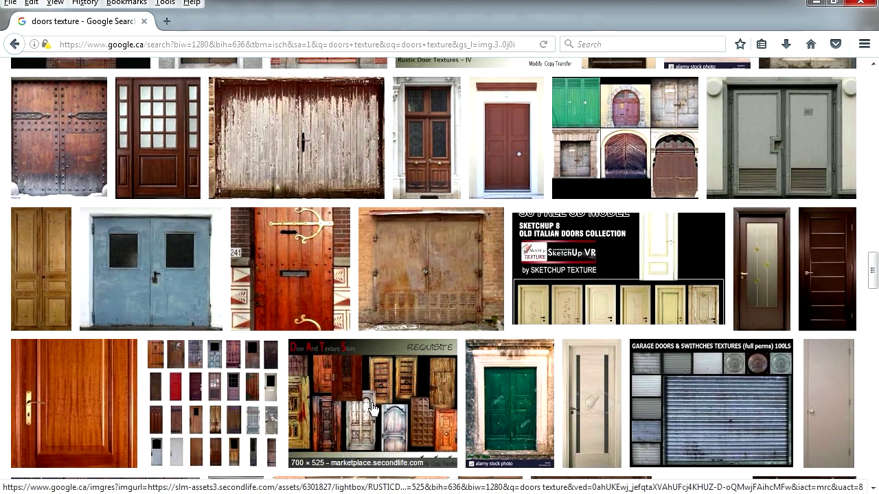
scroll(446, 416, down, 6)
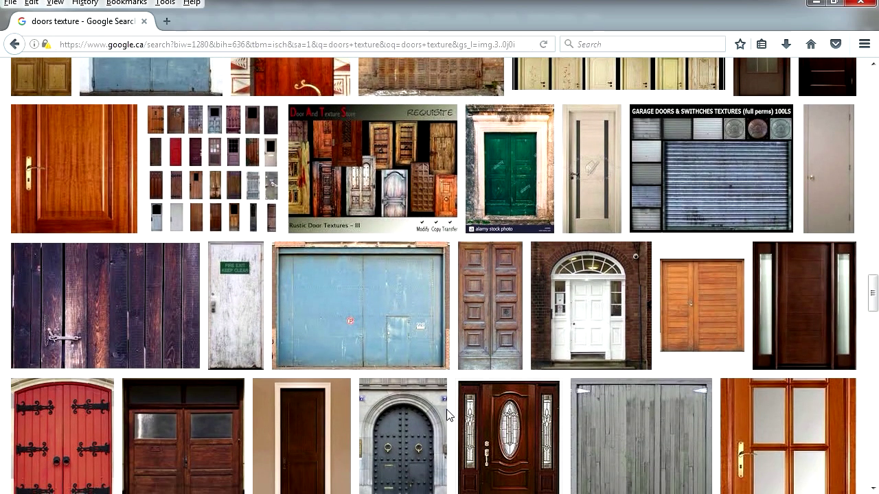
scroll(446, 416, down, 1)
scroll(446, 416, down, 3)
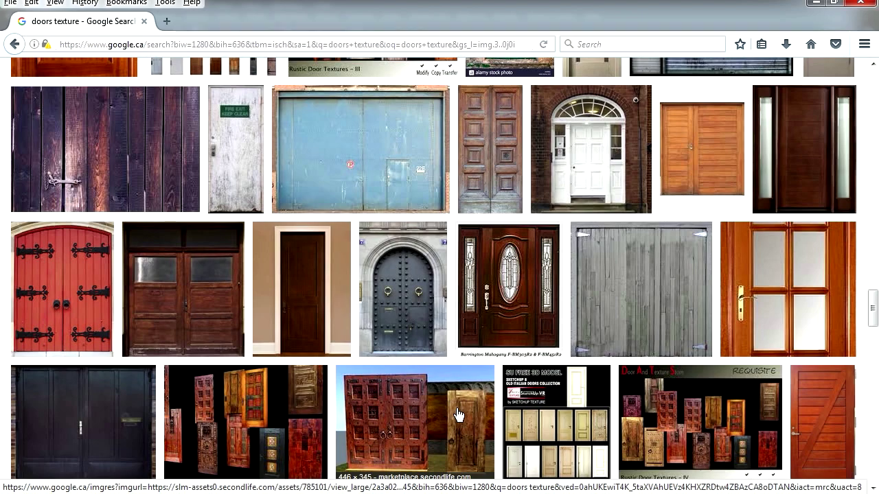
scroll(457, 414, down, 6)
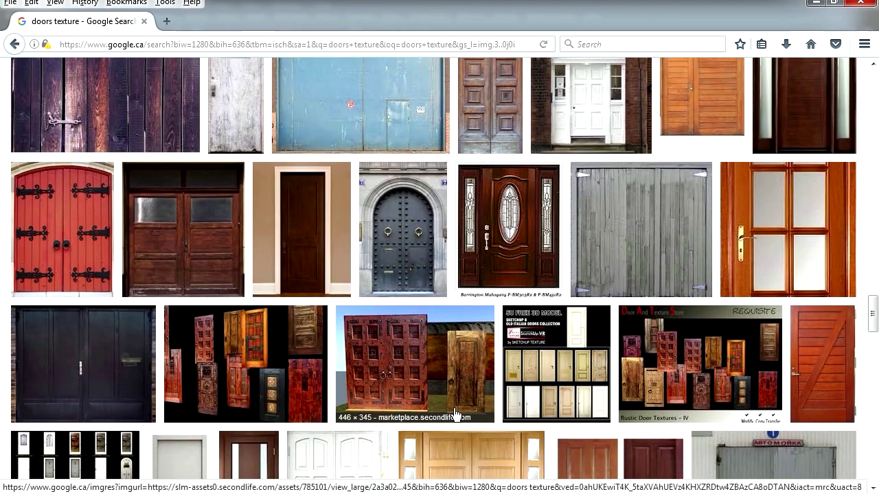
Copy the plain light grey Nusco door image from the browser and paste it over the first wall strip of lebox.psd in Photoshop
click(177, 338)
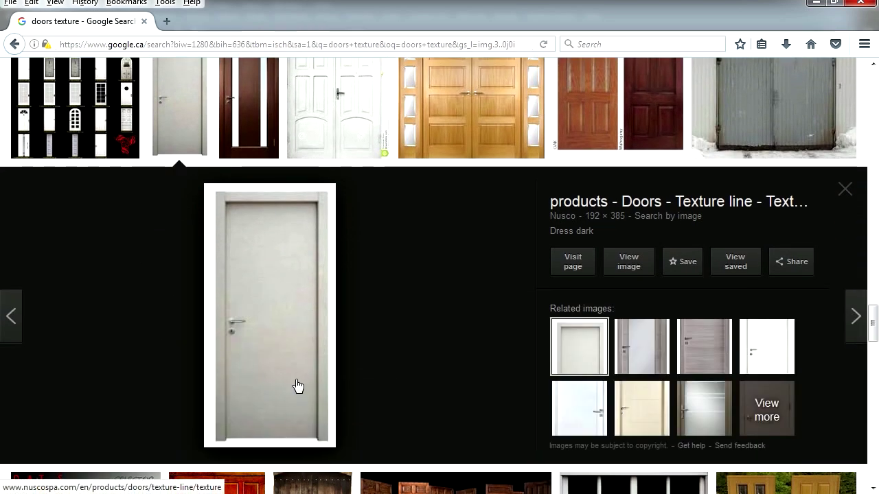
right_click(298, 379)
click(343, 255)
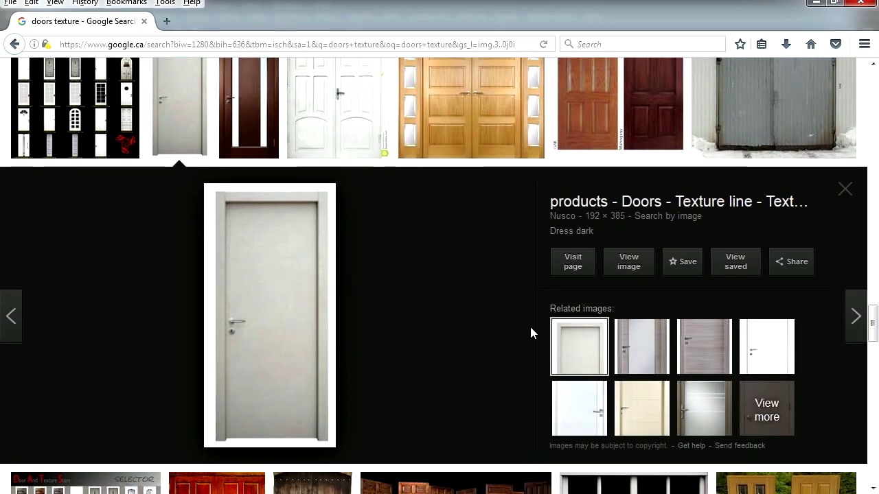
key(alt+Tab)
click(359, 412)
drag(379, 315, 383, 363)
key(ctrl+v)
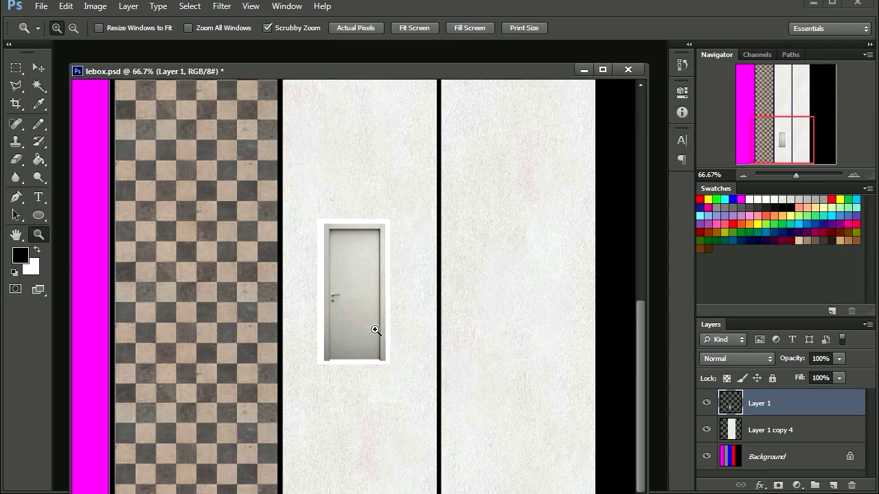
Select the white border around the pasted door with the Magic Wand, delete it and clear the selection
click(374, 326)
click(369, 324)
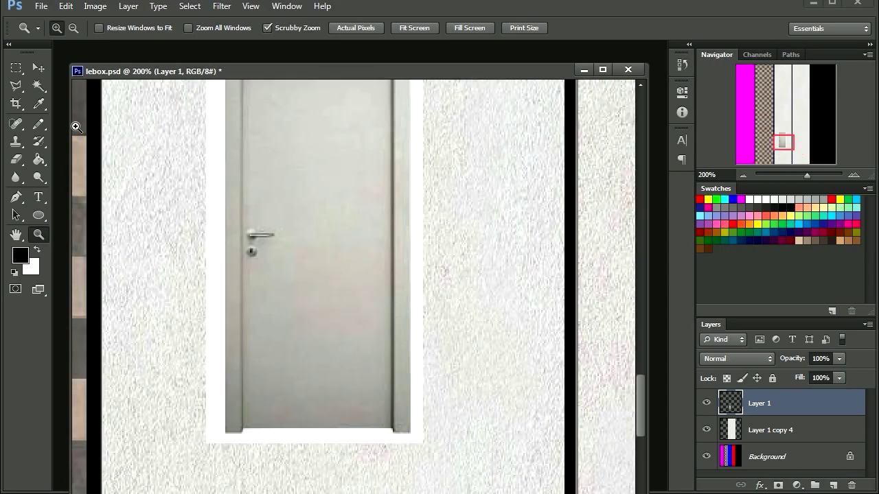
click(39, 86)
click(220, 191)
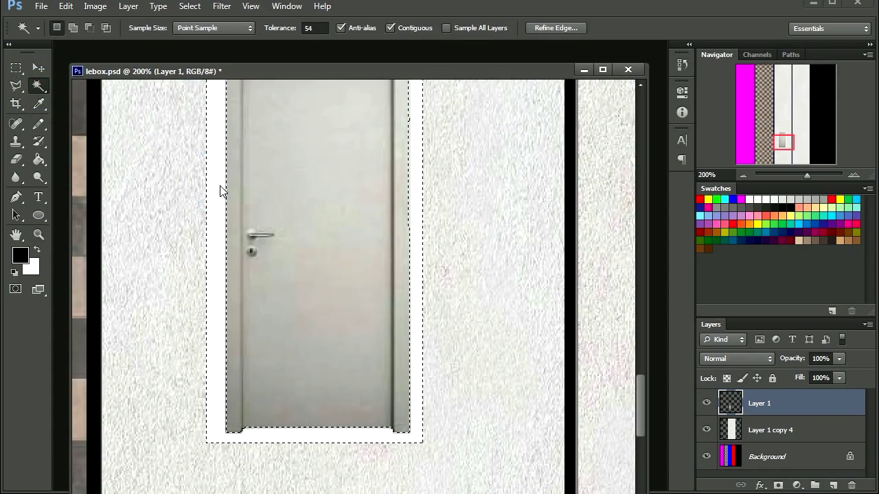
key(Delete)
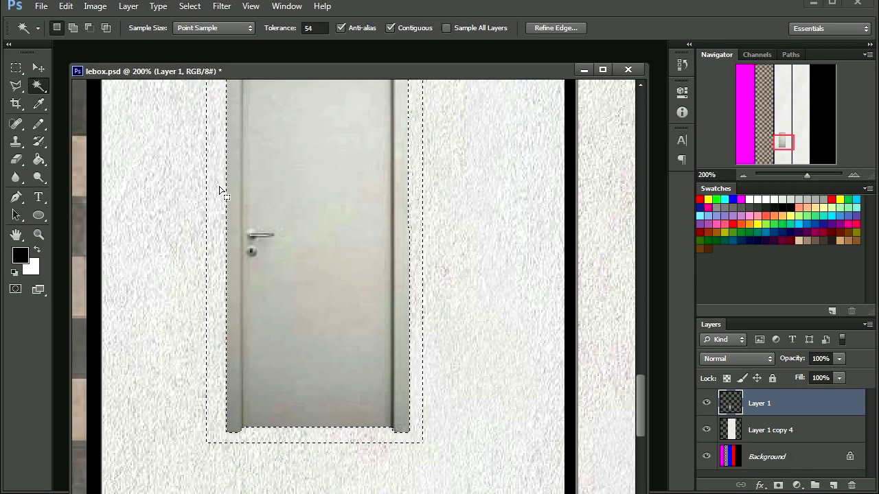
key(ctrl+d)
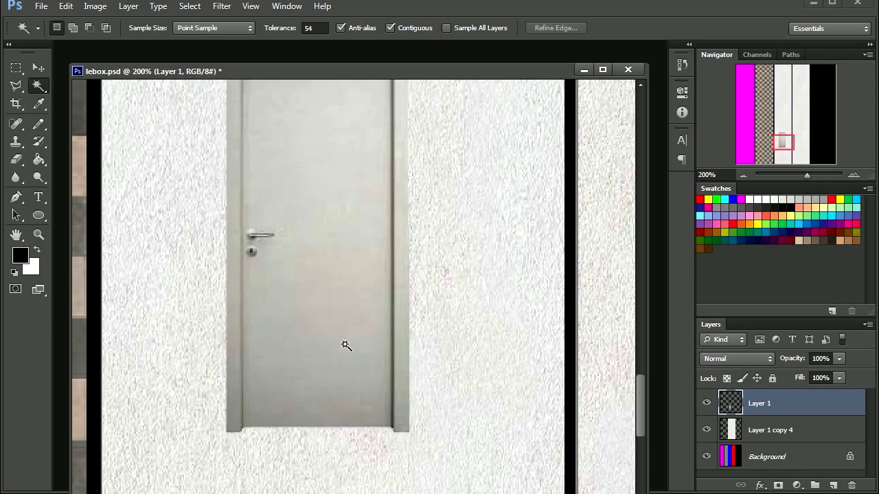
Rotate the door layer sideways with Free Transform and place its base against the floor side of the first wall strip
key(z)
alt+click(343, 338)
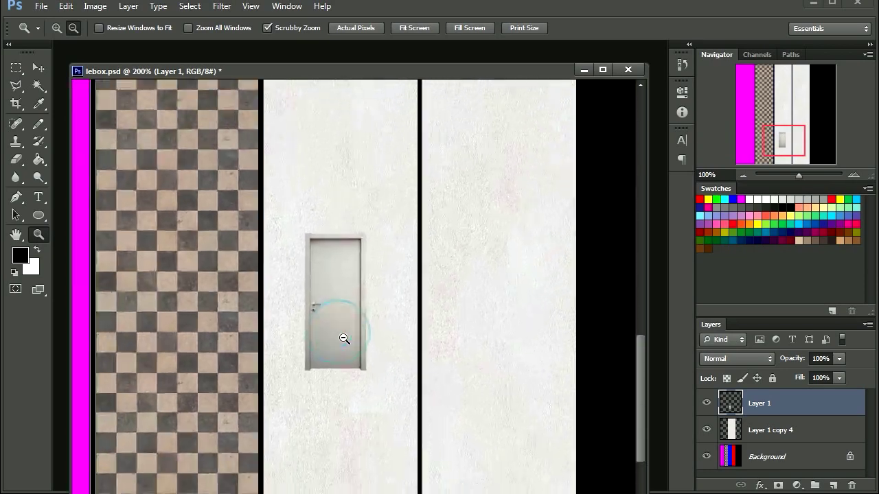
alt+click(343, 339)
key(ctrl+t)
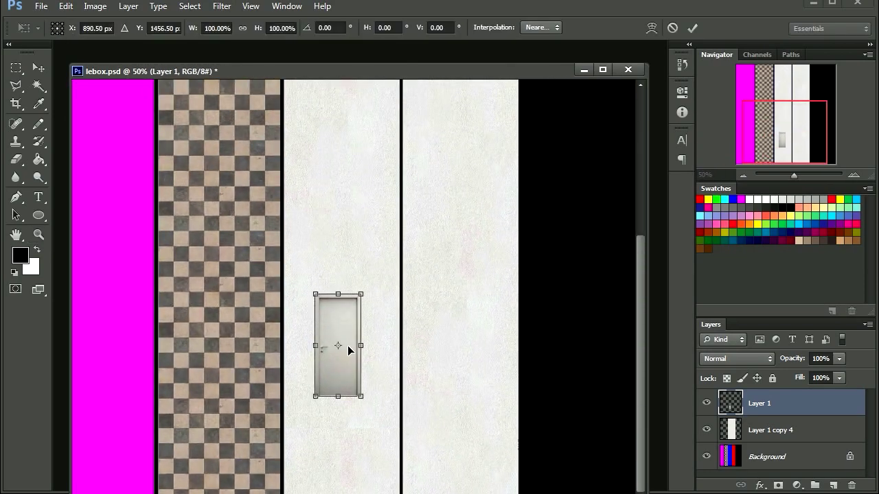
shift+drag(383, 339, 343, 491)
key(Return)
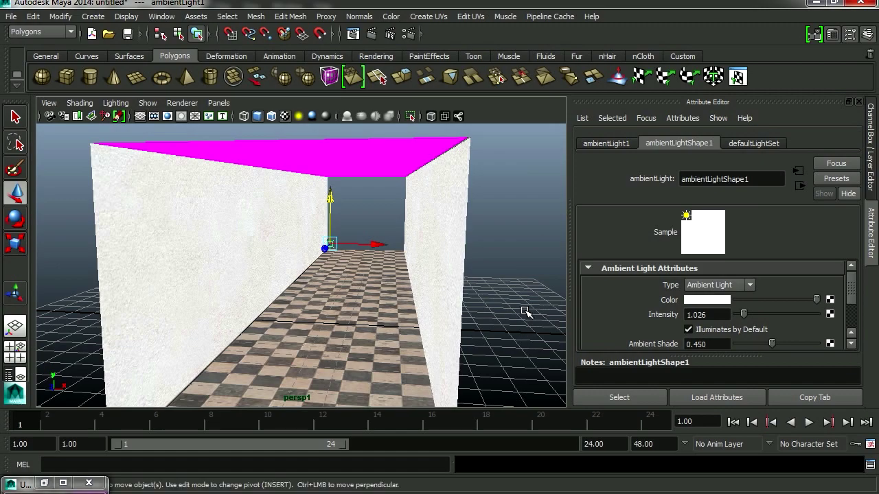
Select the corridor in Maya, reload lebox.psd in lambert2's File texture and inspect the door on the wall
click(225, 266)
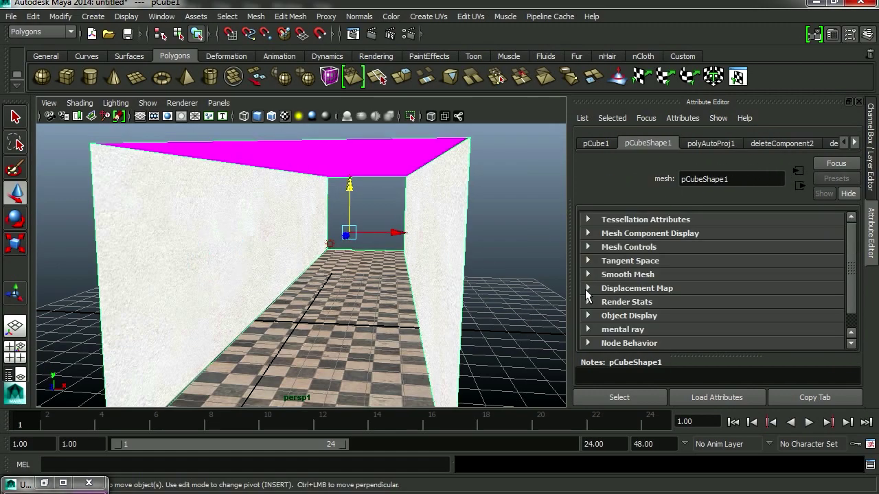
click(856, 143)
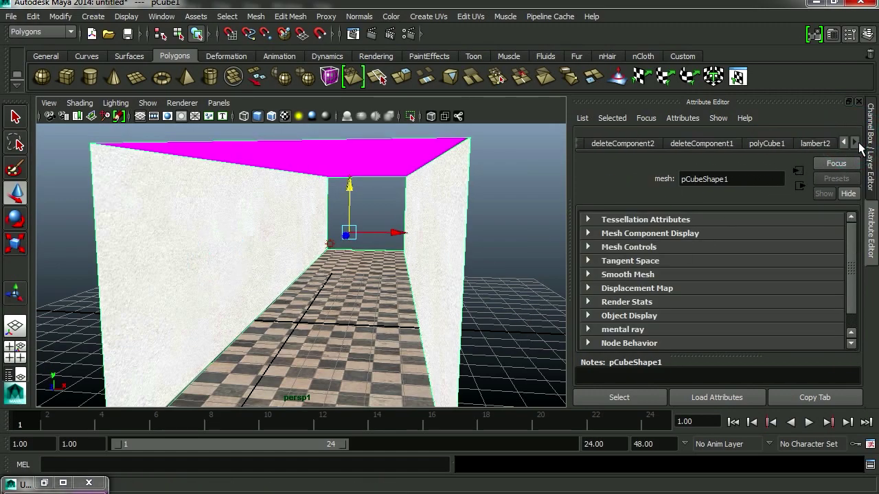
click(821, 144)
click(830, 302)
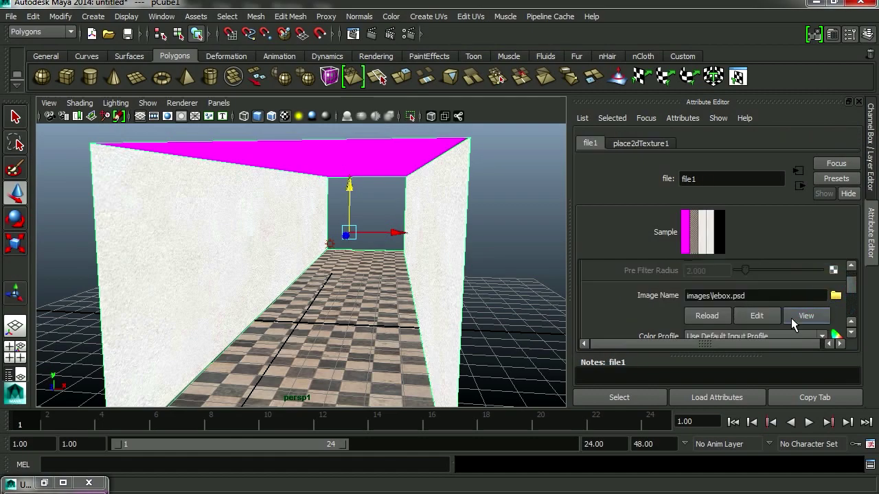
click(707, 316)
alt+drag(309, 256, 335, 264)
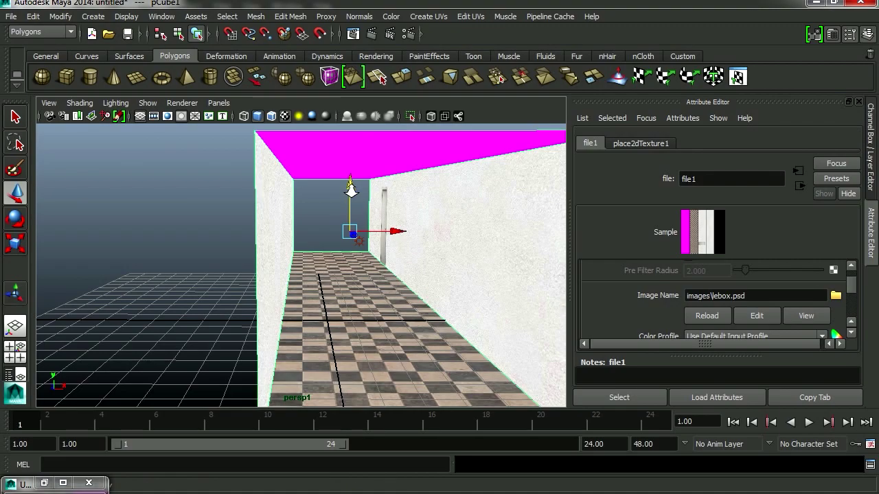
alt+drag(351, 191, 379, 287)
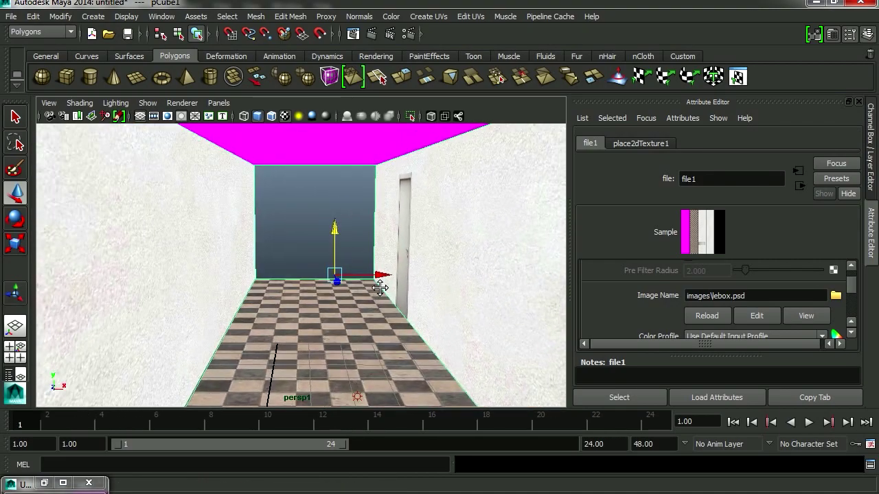
alt+middle_drag(380, 287, 374, 304)
alt+right_drag(445, 319, 278, 237)
mouse_move(338, 312)
alt+mouse_down()
mouse_move(323, 300)
mouse_move(343, 300)
alt+mouse_up()
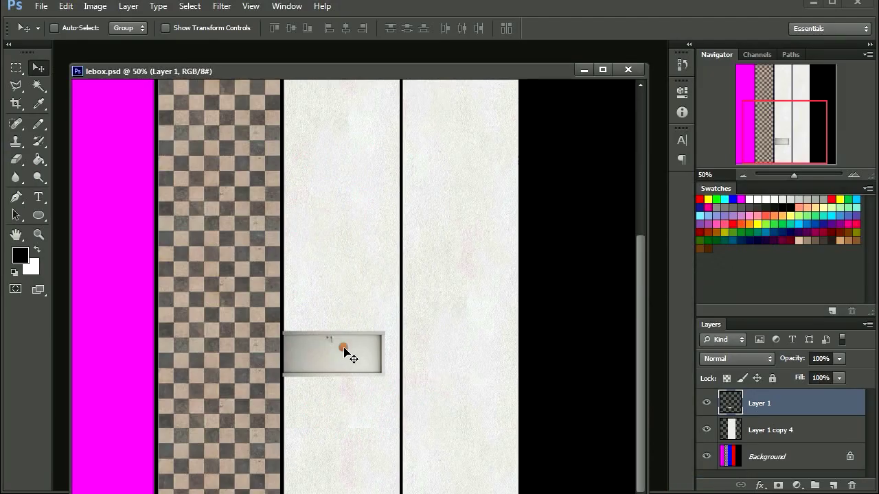
Duplicate the door layer from the first wall strip onto the second wall strip of lebox.psd in Photoshop
right_click(345, 350)
click(346, 362)
alt+drag(341, 357, 462, 364)
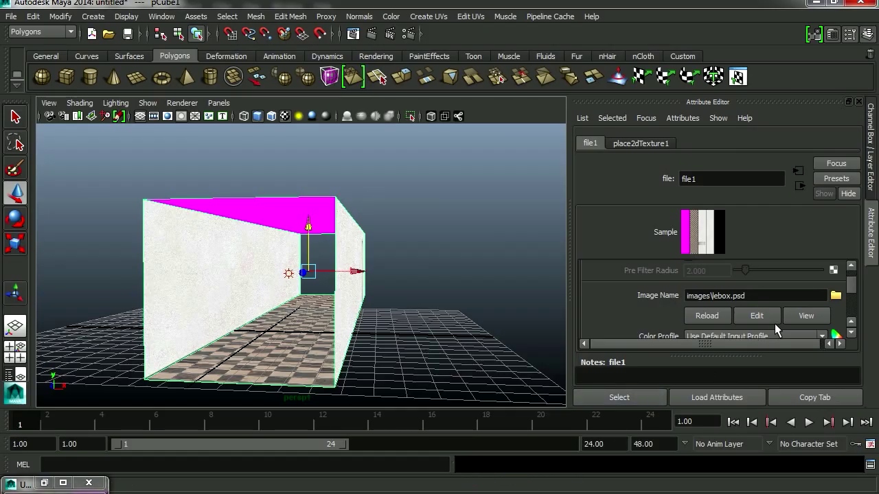
Inspect the doors on both side walls of the corridor in Maya
alt+drag(274, 297, 270, 296)
alt+right_drag(230, 283, 342, 344)
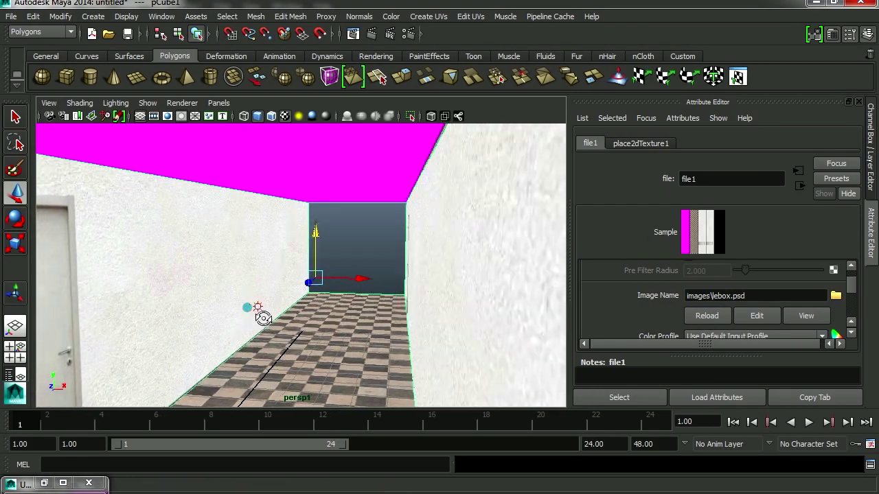
alt+drag(261, 314, 278, 322)
alt+right_drag(298, 325, 276, 305)
key(f)
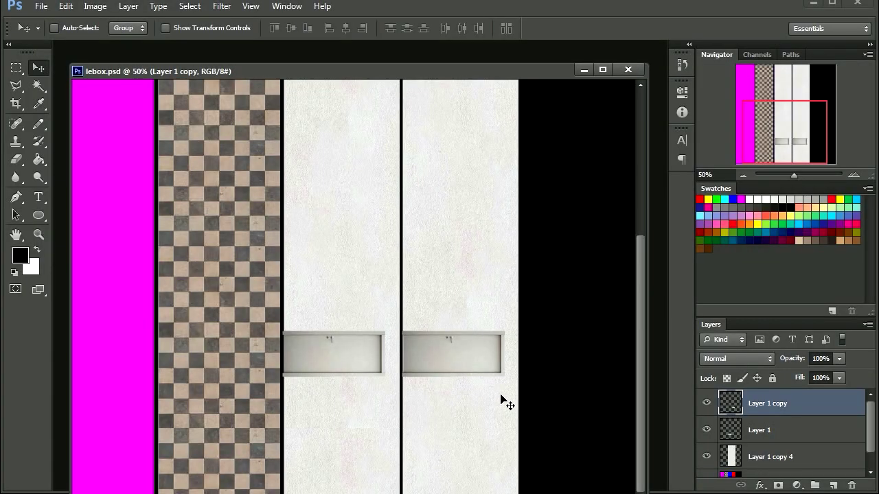
Select door layer Layer 1 in Photoshop and duplicate it at even intervals along the first wall strip for four doors in all
key(z)
alt+click(488, 391)
alt+click(487, 390)
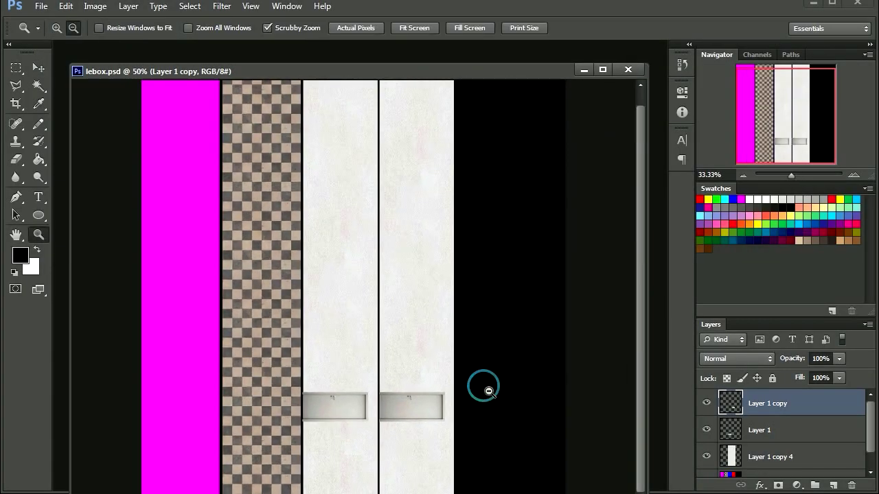
alt+click(486, 389)
click(373, 346)
click(372, 346)
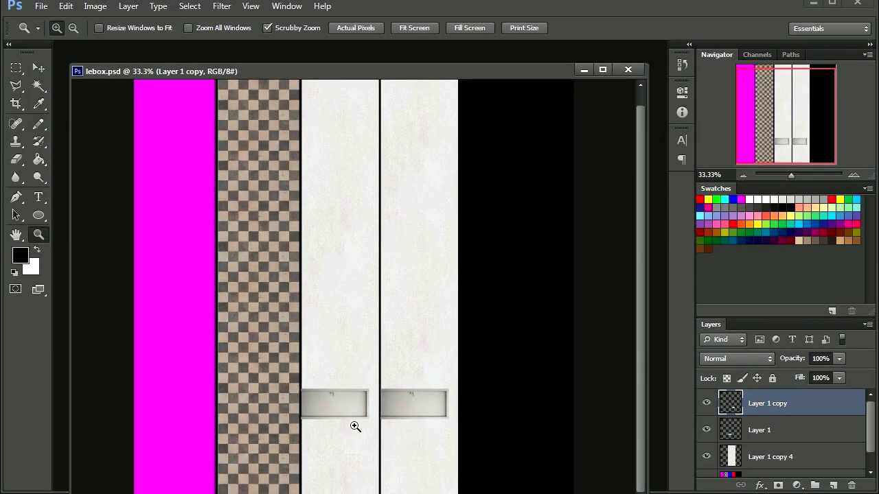
key(v)
right_click(343, 405)
click(353, 407)
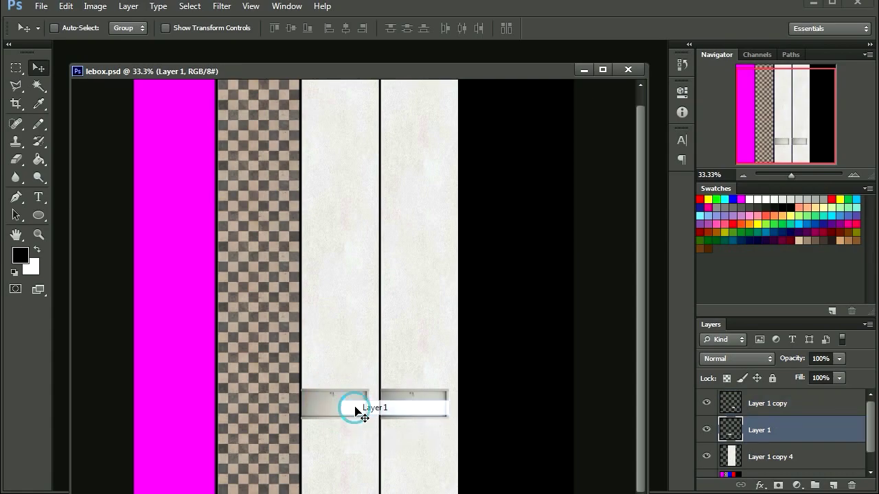
alt+drag(350, 408, 333, 310)
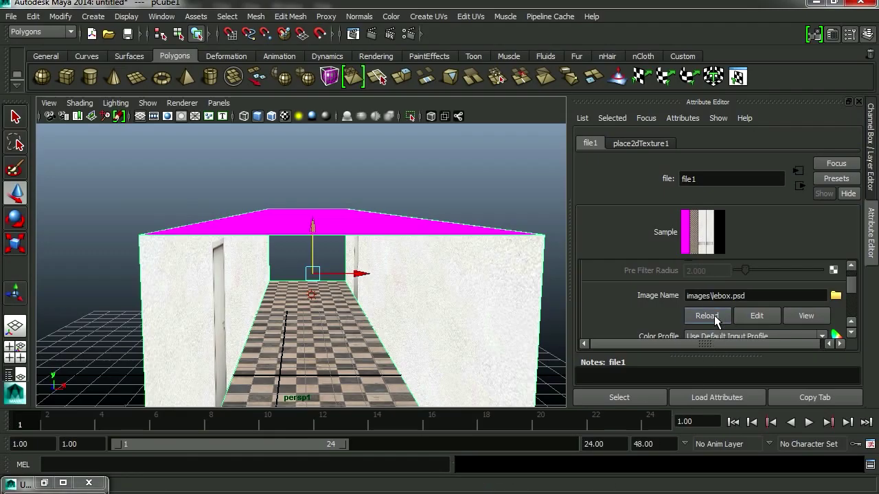
Reload lebox.psd in Maya's file1 texture and inspect the repeated doors on one corridor wall
click(714, 318)
alt+drag(370, 330, 364, 305)
alt+right_drag(351, 277, 384, 324)
alt+drag(392, 314, 379, 320)
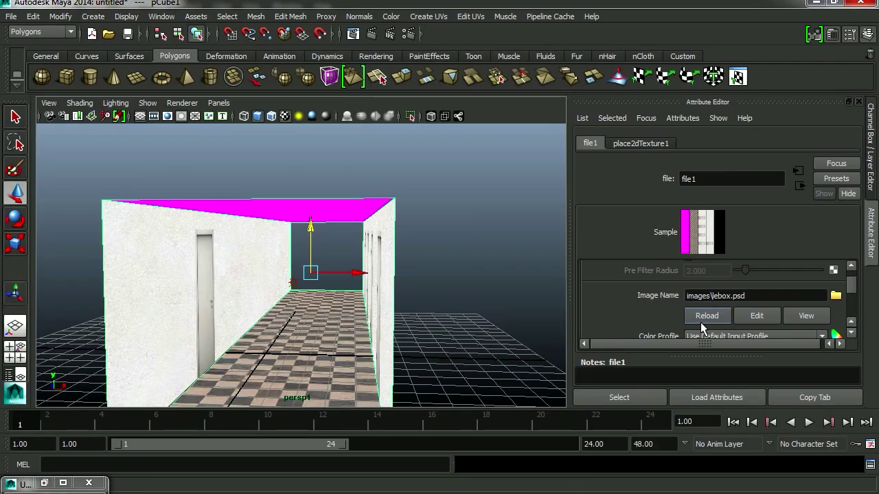
Reload lebox.psd with the doors copied onto the second wall strip and inspect both rows inside the corridor
click(705, 317)
scroll(287, 316, up, 6)
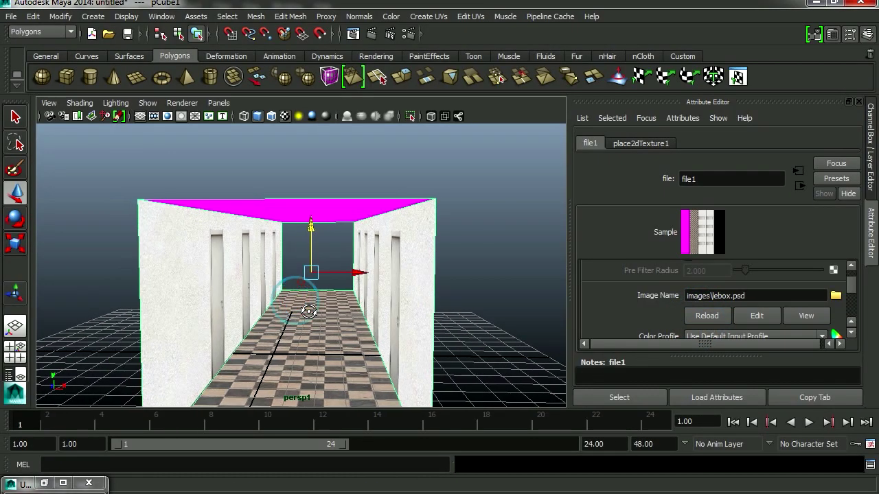
alt+drag(343, 294, 325, 273)
scroll(320, 282, up, 1)
scroll(320, 283, down, 2)
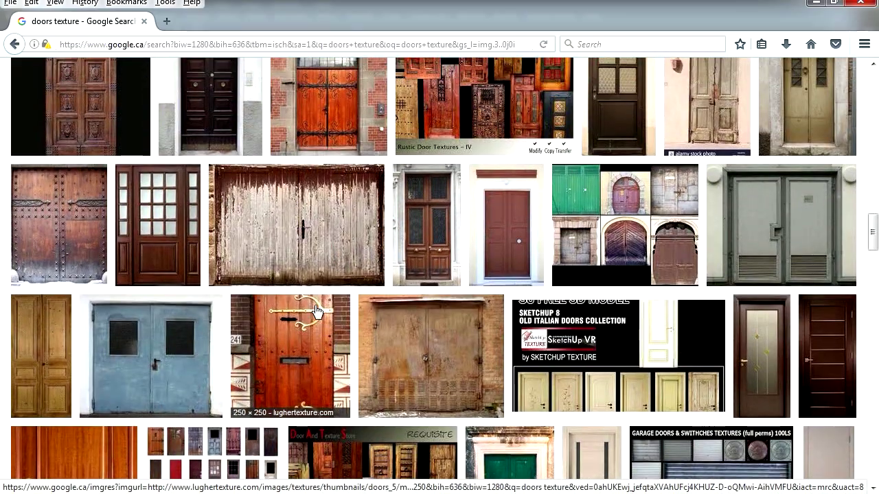
Copy the cream Stepevi Carpets pattern from the browser's ceiling texture results and tile it over the magenta ceiling strip of lebox.psd in Photoshop
scroll(312, 306, up, 10)
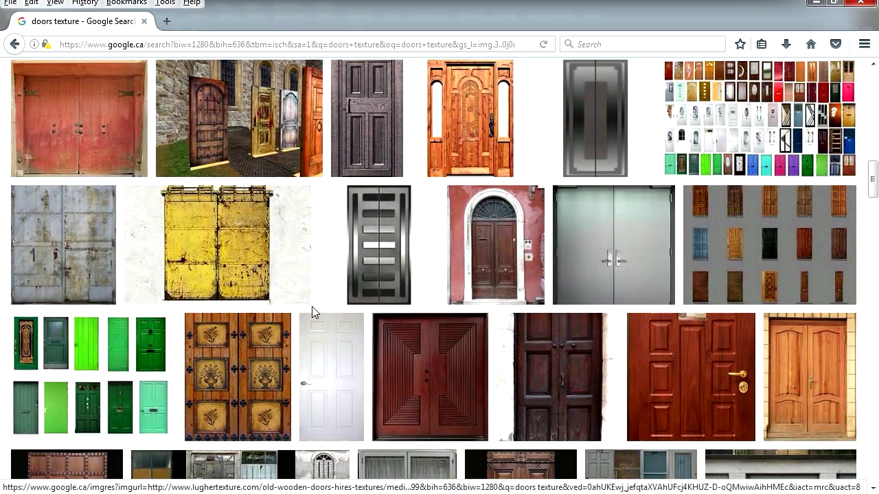
scroll(309, 317, up, 5)
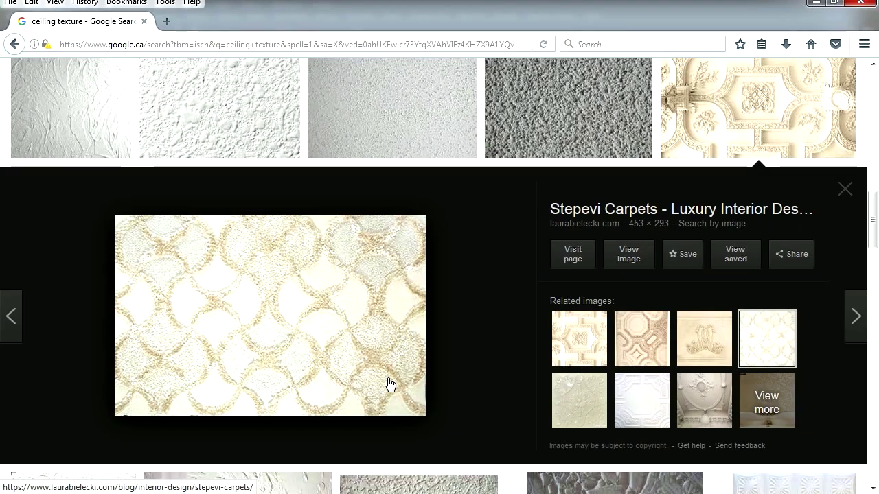
right_click(390, 379)
click(435, 254)
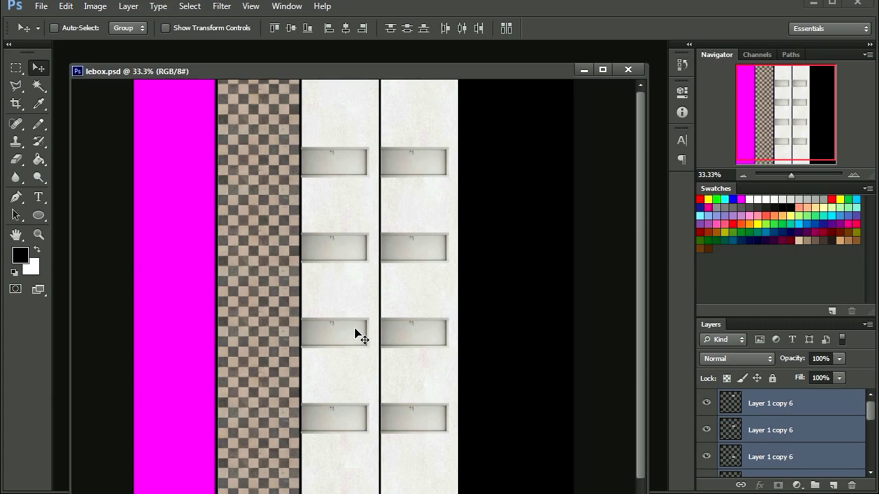
key(ctrl+v)
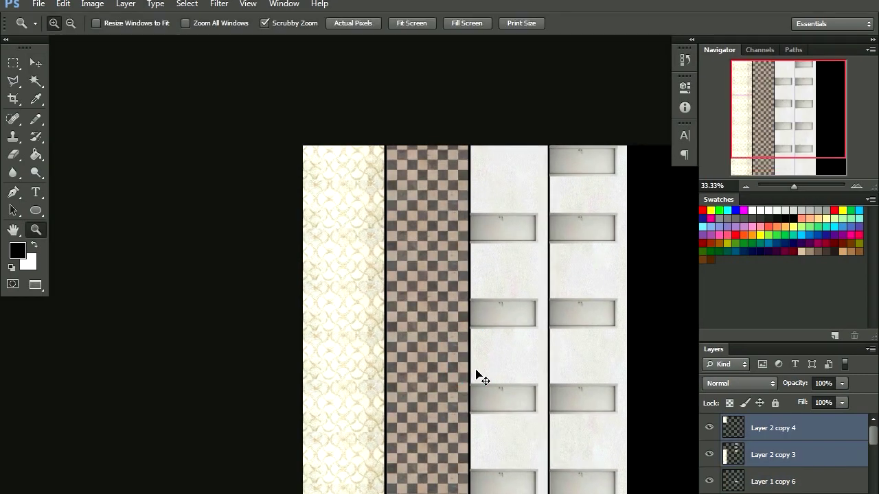
drag(493, 389, 471, 320)
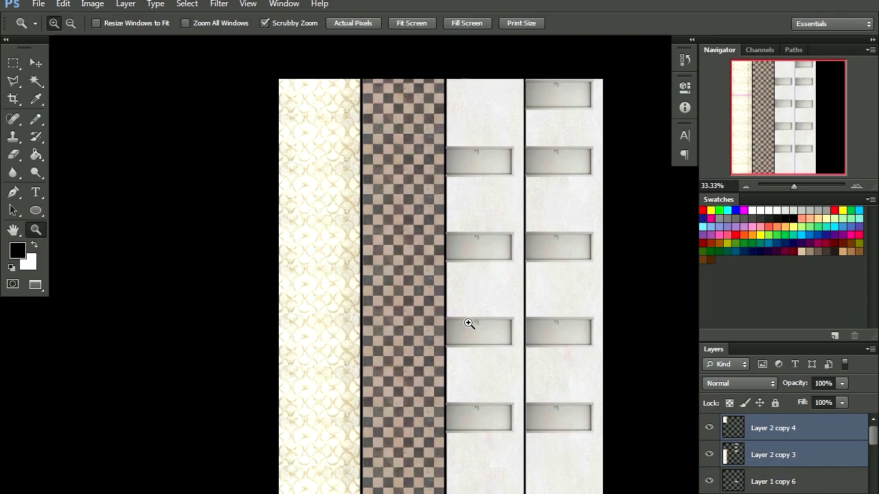
key(f)
key(f)
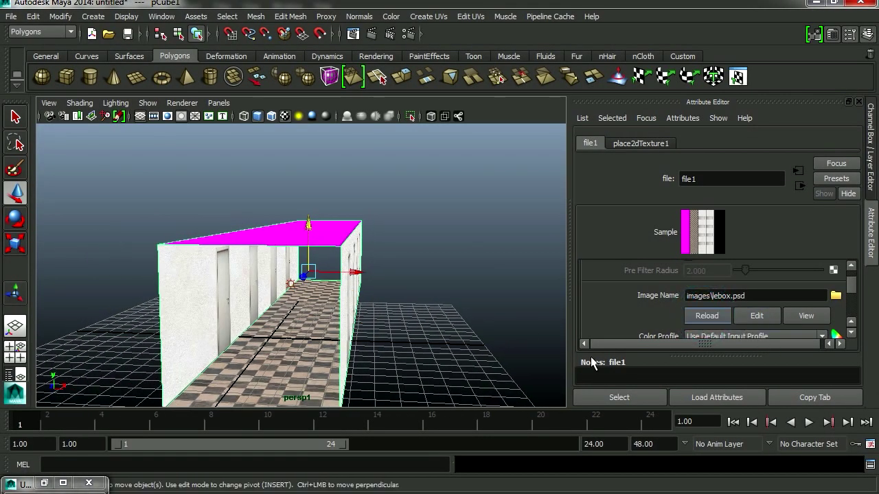
Reload lebox.psd in Maya's file1 texture and inspect the patterned ceiling from inside and outside the corridor
alt+drag(284, 337, 299, 333)
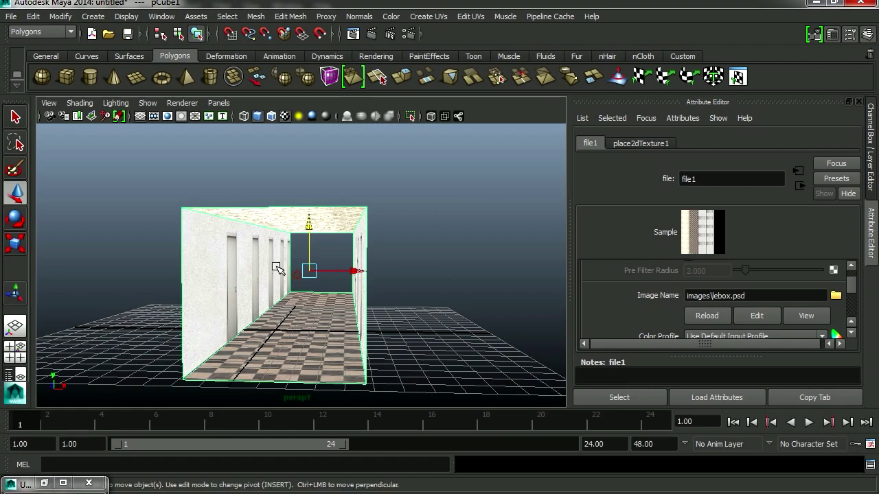
alt+right_drag(274, 265, 347, 315)
alt+drag(347, 316, 329, 323)
scroll(336, 303, down, 5)
scroll(330, 317, down, 2)
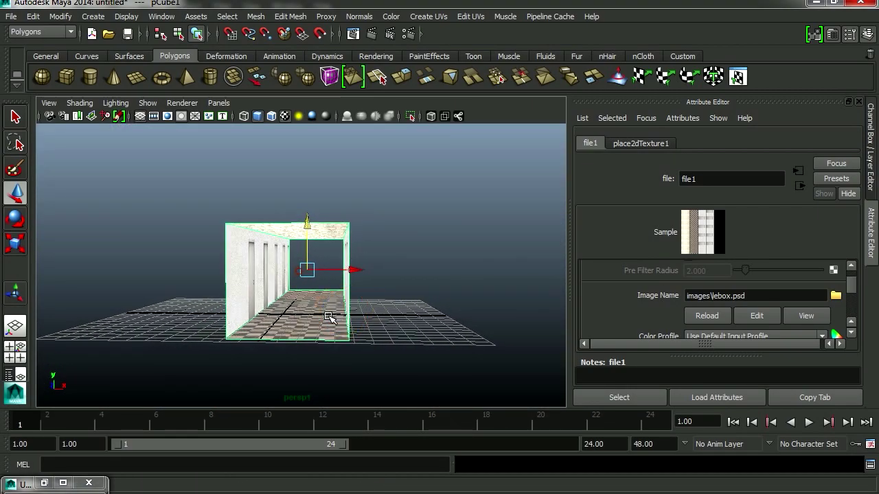
Scale the corridor wider along its X axis and check the proportions from inside
key(r)
drag(362, 272, 392, 275)
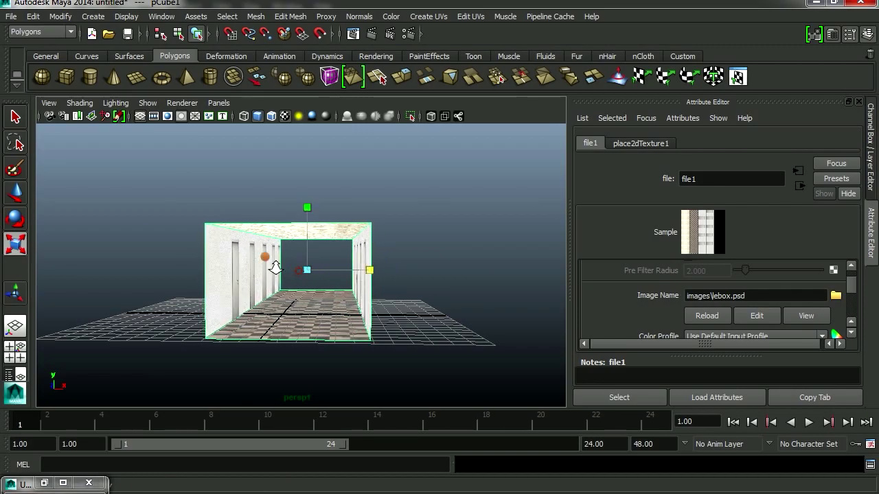
alt+right_drag(271, 262, 360, 318)
drag(372, 273, 372, 274)
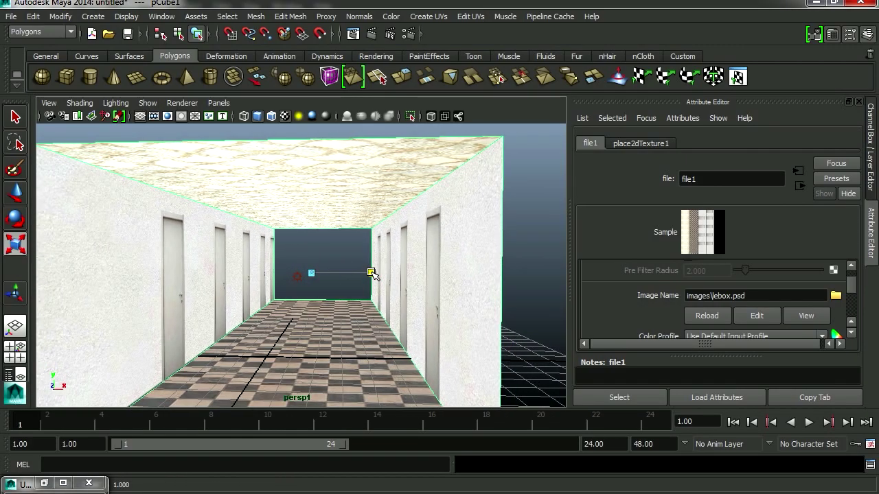
alt+right_drag(297, 276, 230, 274)
alt+drag(437, 264, 326, 281)
Duplicate the corridor and move the copy end to end with the original to lengthen the hallway
alt+right_drag(398, 286, 243, 260)
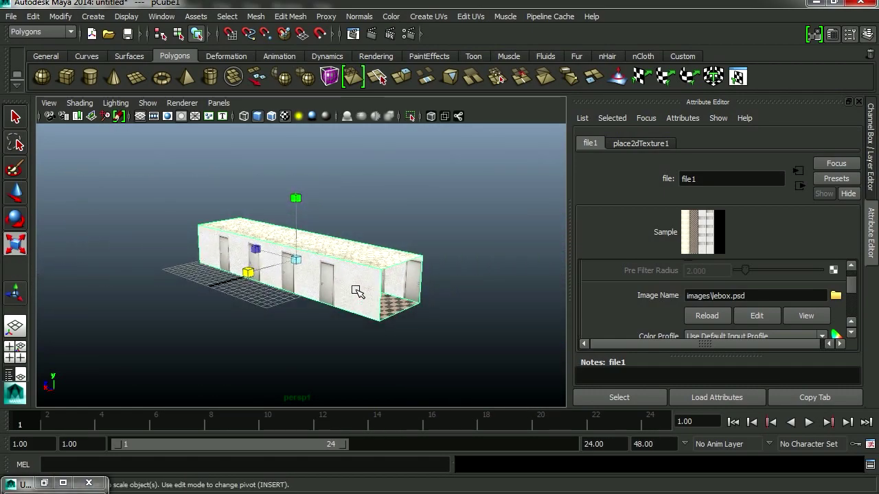
click(357, 291)
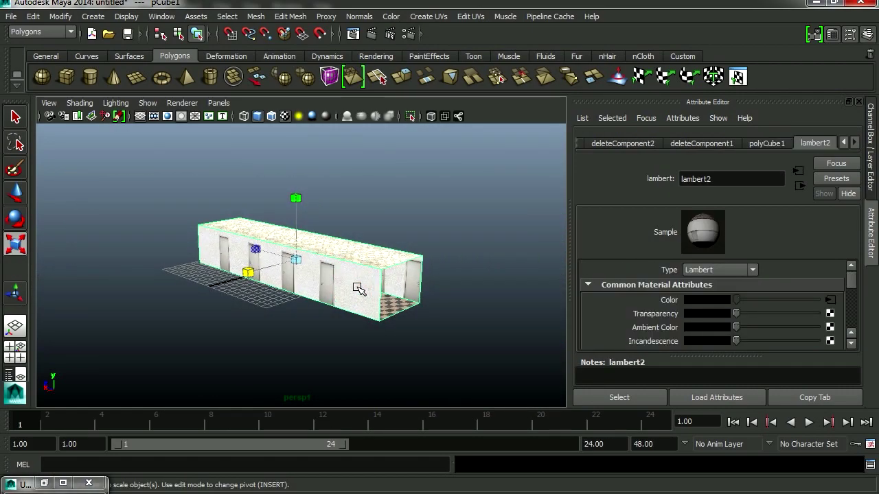
key(ctrl+d)
key(w)
drag(294, 269, 469, 350)
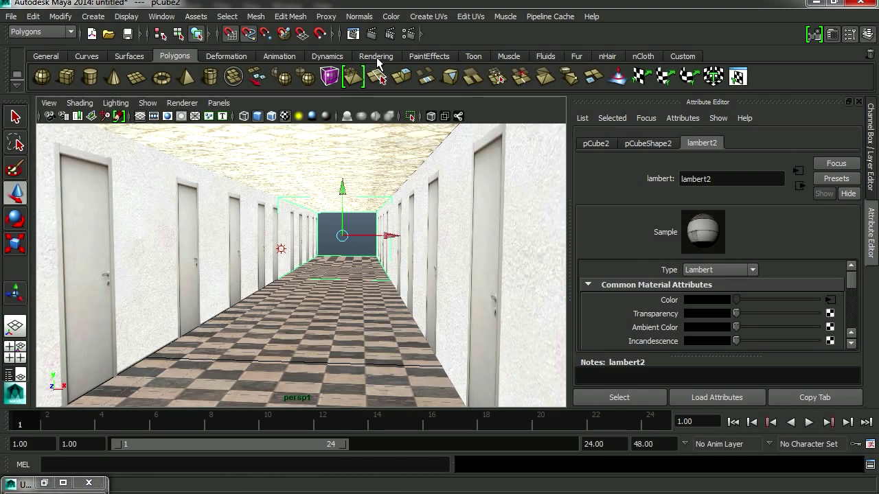
Render the current frame of the lengthened corridor and look down its interior
click(377, 58)
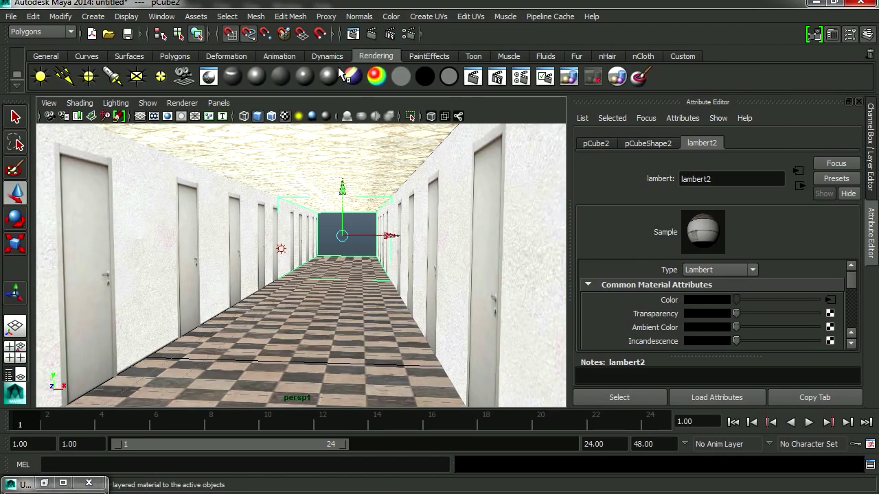
click(372, 34)
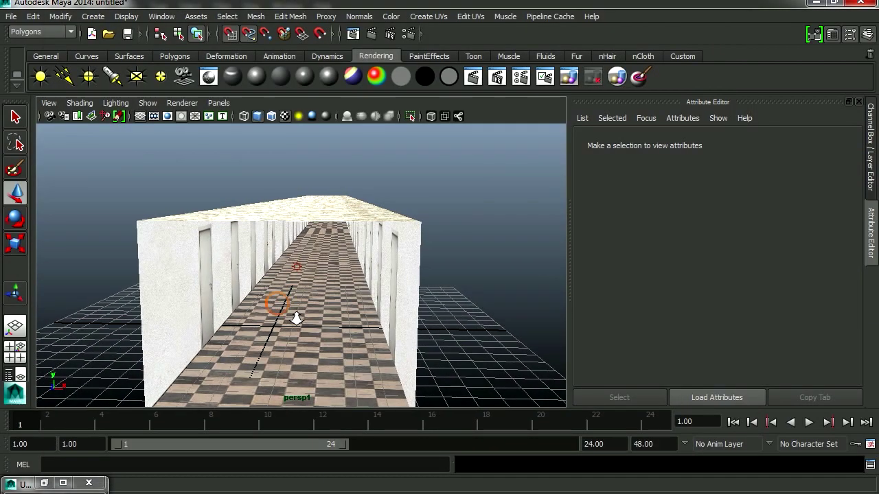
alt+right_drag(296, 317, 357, 361)
alt+drag(357, 361, 350, 340)
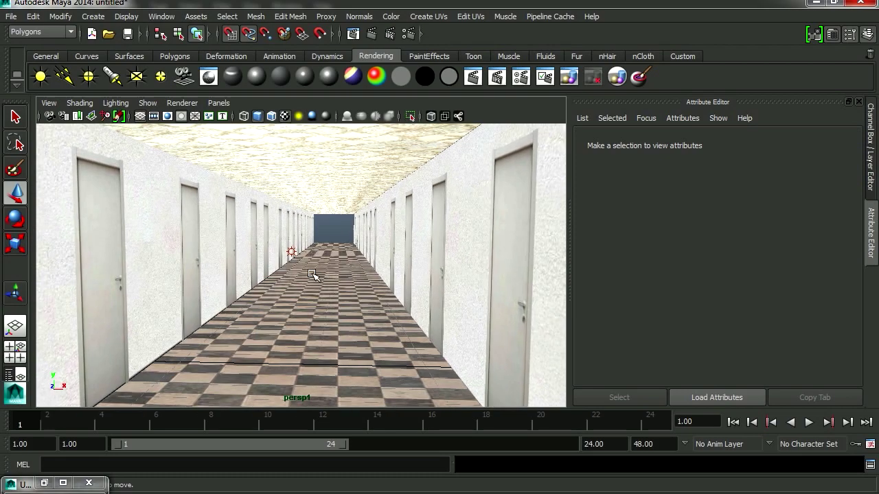
Select the ambient light, centre it across the corridor's width and raise it toward the ceiling
click(290, 248)
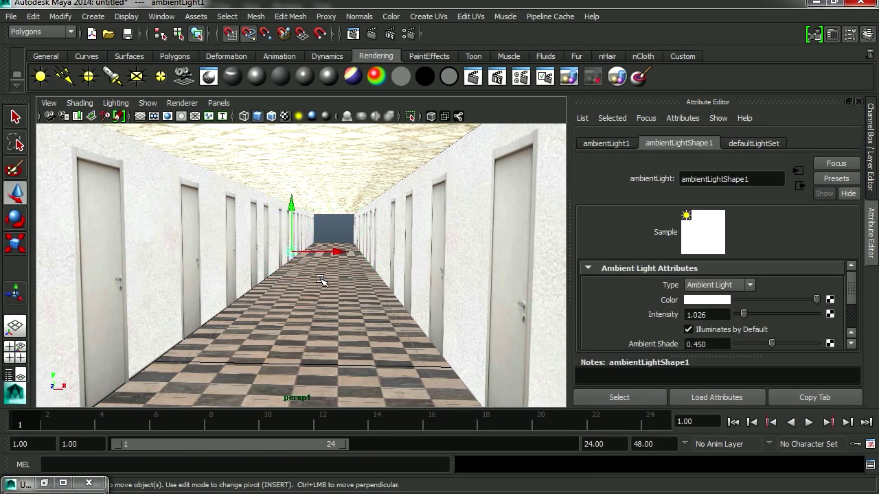
drag(337, 254, 357, 260)
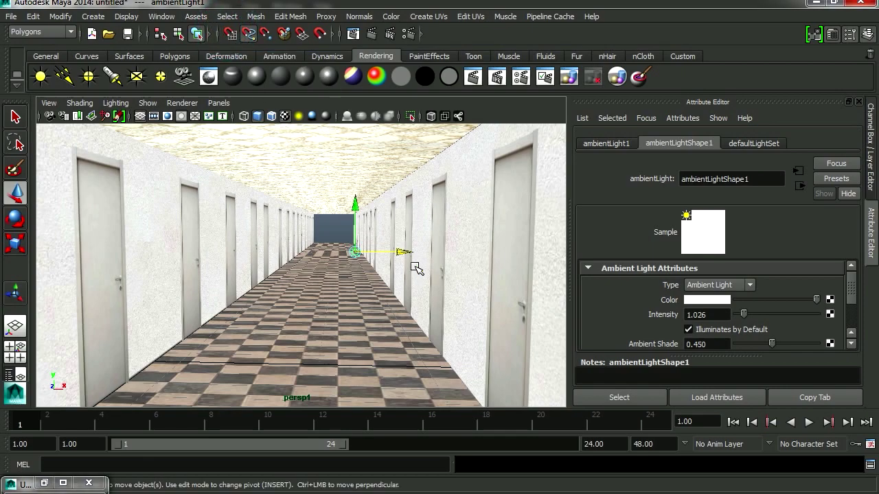
drag(403, 252, 378, 252)
drag(327, 211, 328, 183)
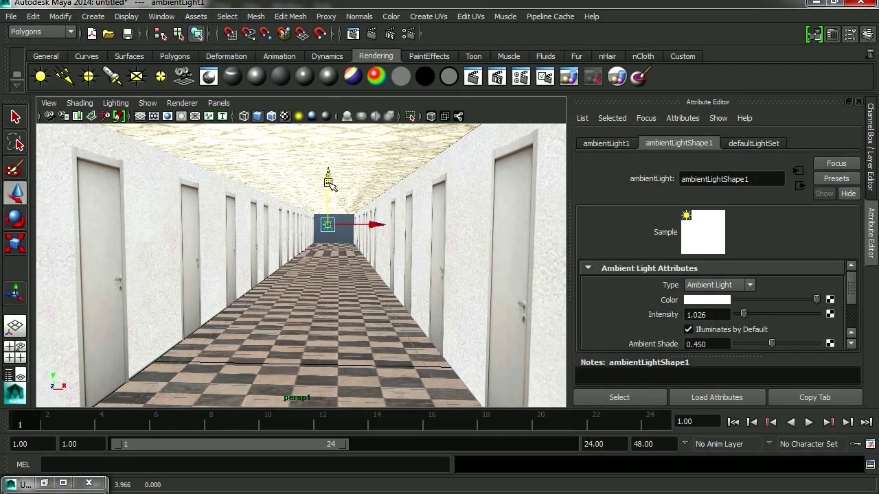
Convert the ambient light to a Point Light and set its decay rate to Quadratic
click(750, 285)
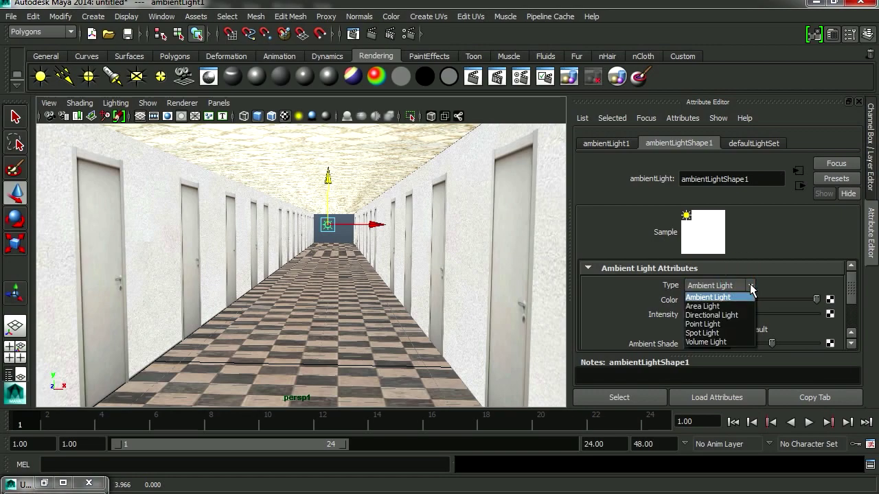
click(702, 323)
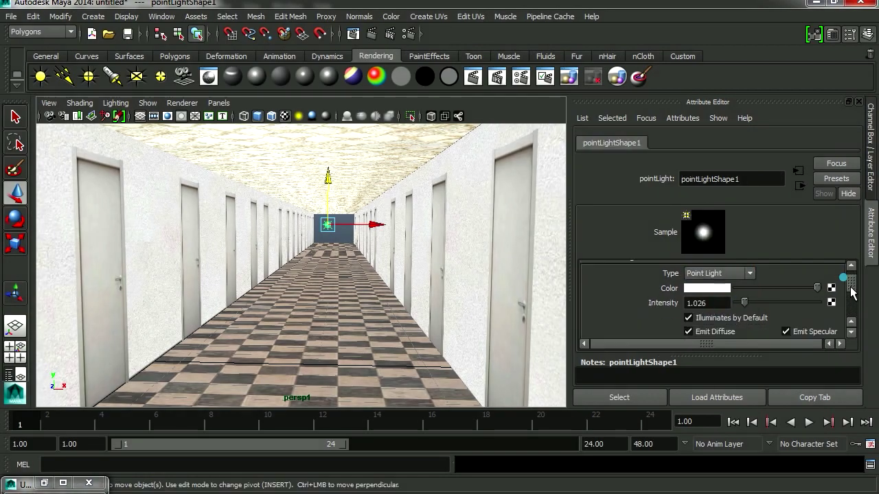
drag(849, 287, 852, 308)
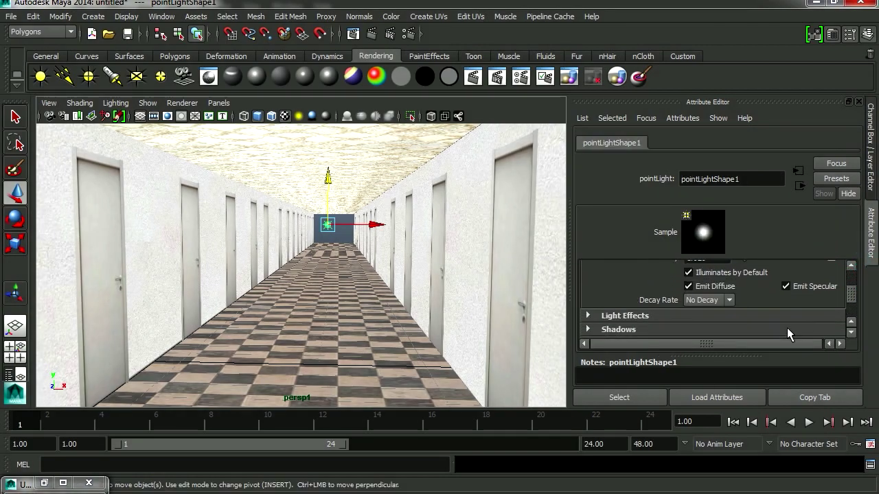
click(729, 301)
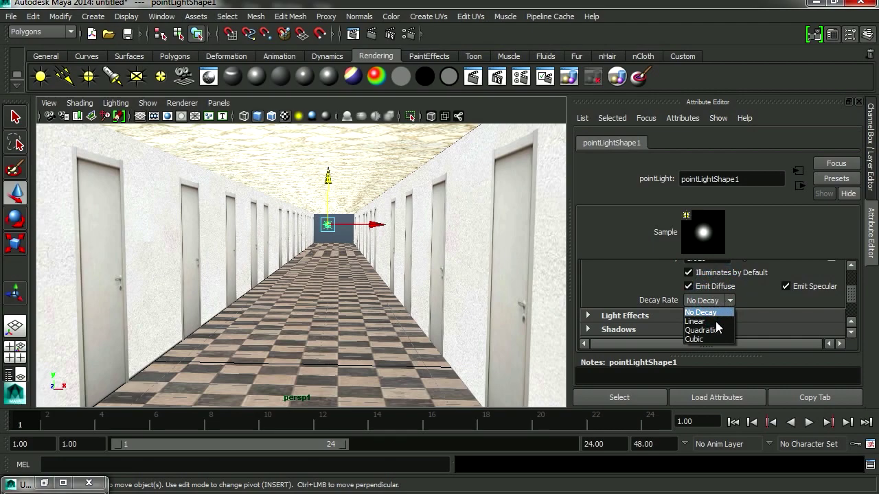
click(717, 330)
Set the point light's intensity to 10 and render the corridor from the current camera
scroll(735, 322, up, 3)
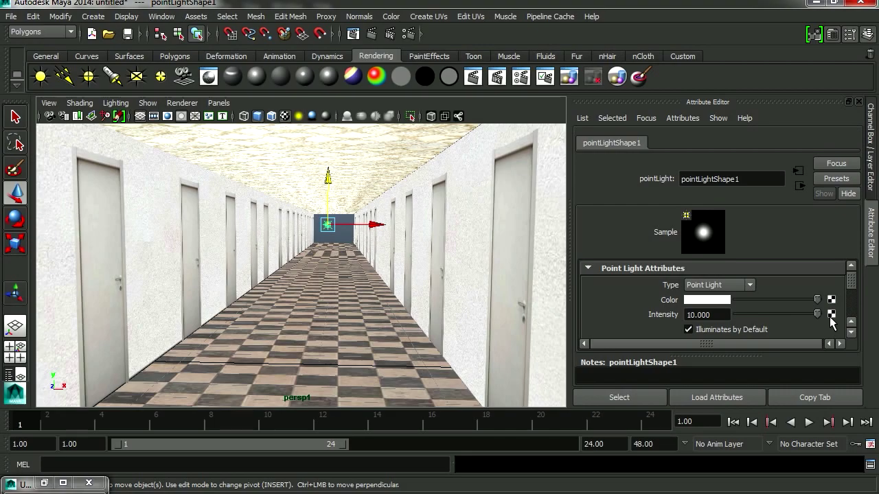
click(475, 78)
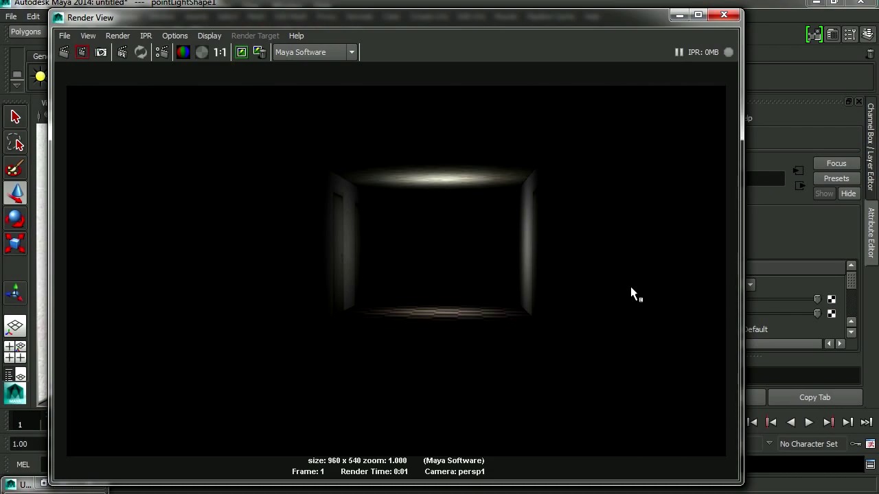
Duplicate the corridor's point light, move the copy farther along the corridor and test-render the scene
click(724, 16)
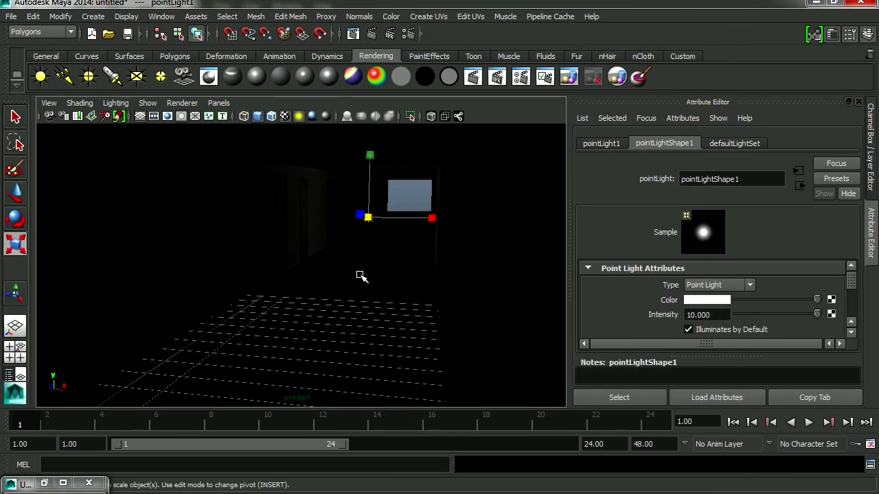
key(ctrl+d)
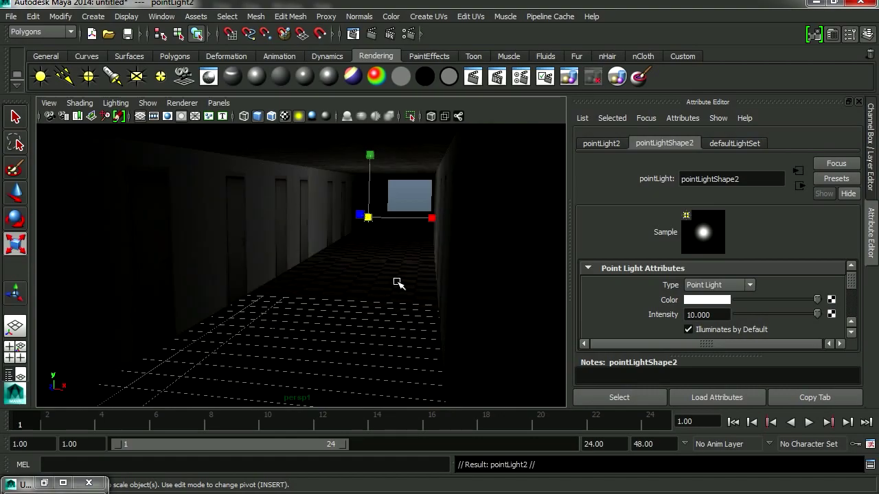
alt+drag(390, 261, 380, 259)
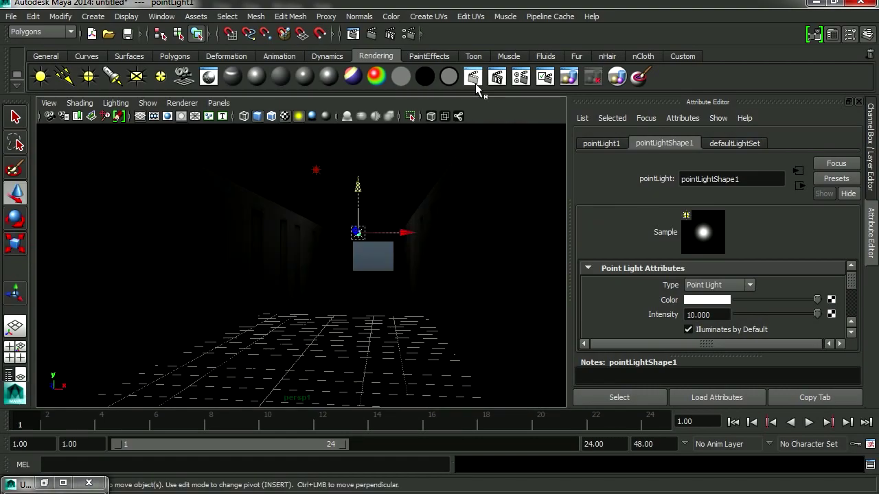
click(475, 80)
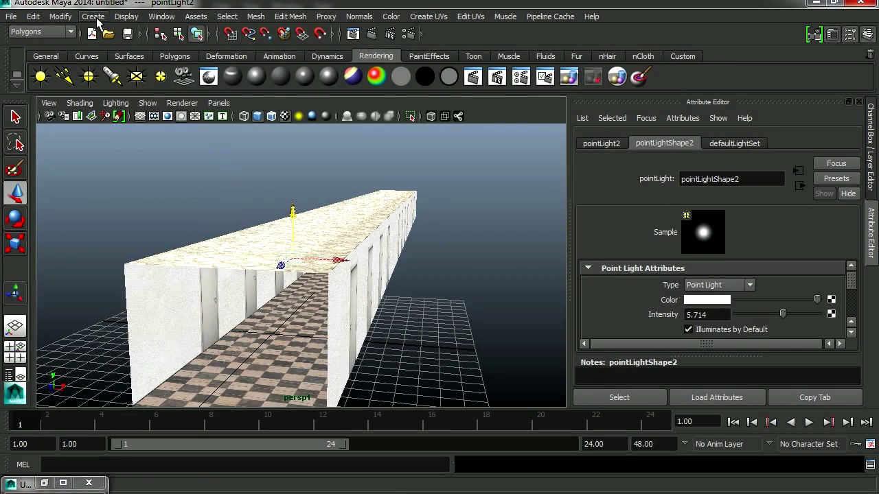
Create a new camera in the corridor scene
click(97, 19)
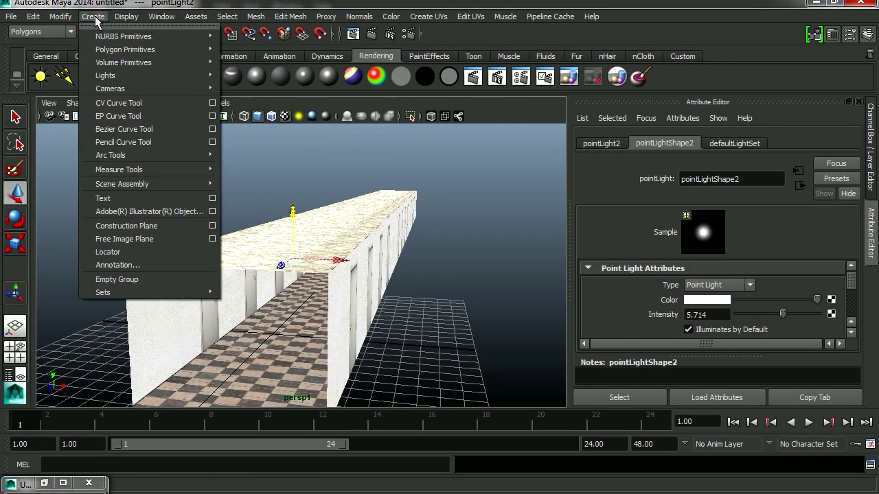
mouse_move(199, 89)
click(261, 97)
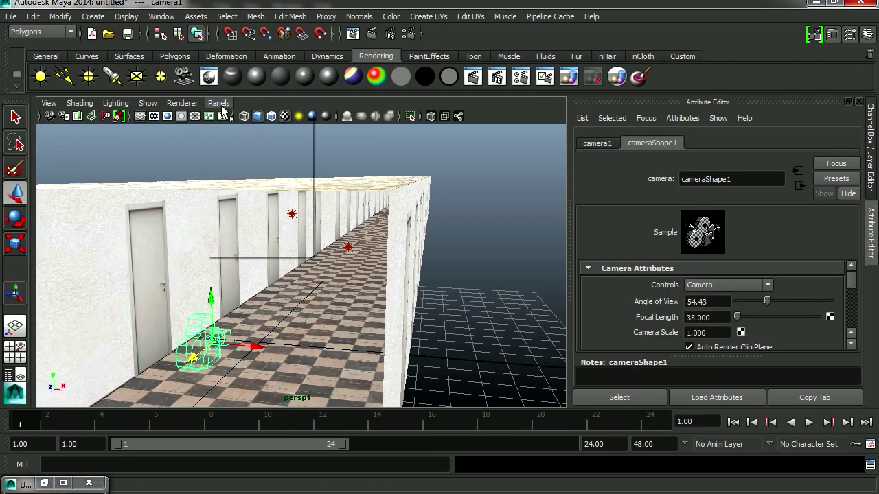
Look through the new camera and aim it straight down the corridor from inside the entrance
click(218, 103)
mouse_move(268, 117)
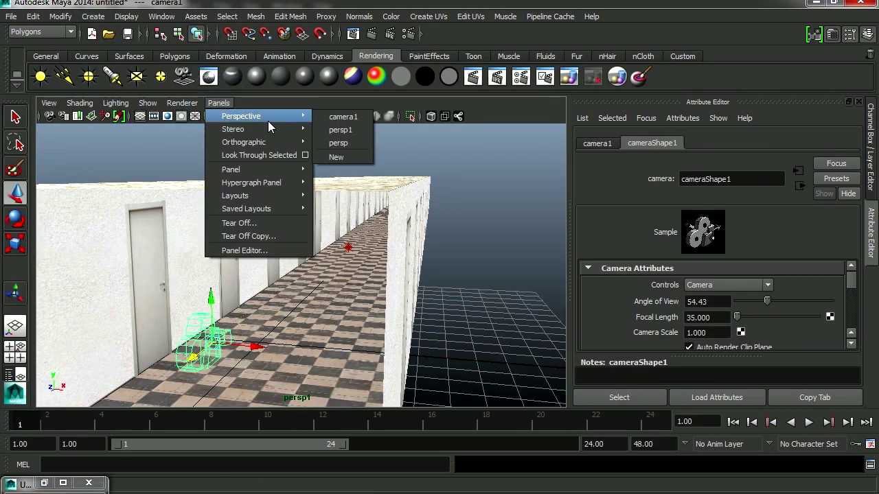
click(345, 119)
alt+right_drag(384, 244, 267, 250)
alt+drag(347, 240, 306, 260)
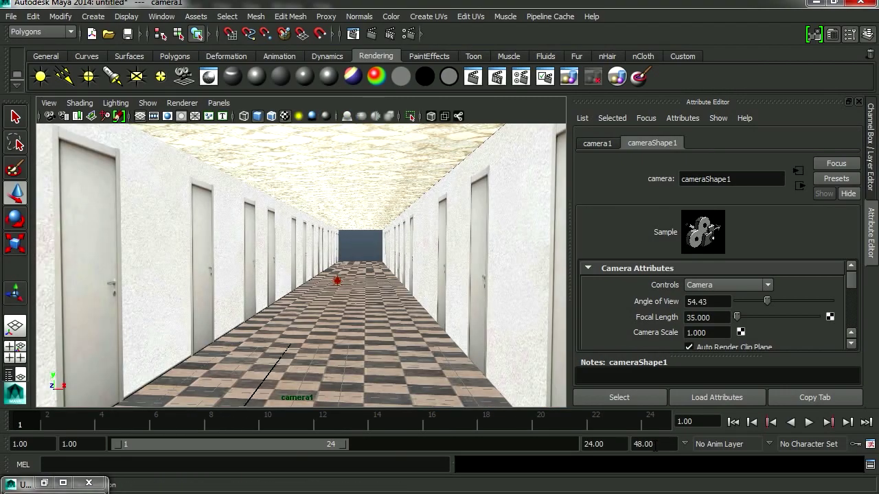
Set the animation end time to 400 frames and turn on X-Ray shading in the outside perspective view
double_click(652, 444)
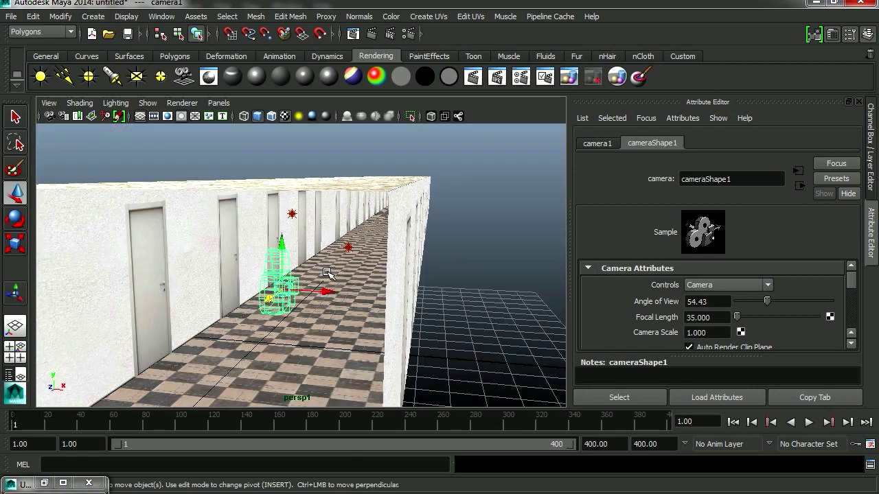
mouse_move(295, 275)
alt+mouse_down()
mouse_move(337, 274)
mouse_move(274, 270)
mouse_move(268, 296)
alt+mouse_up()
click(79, 103)
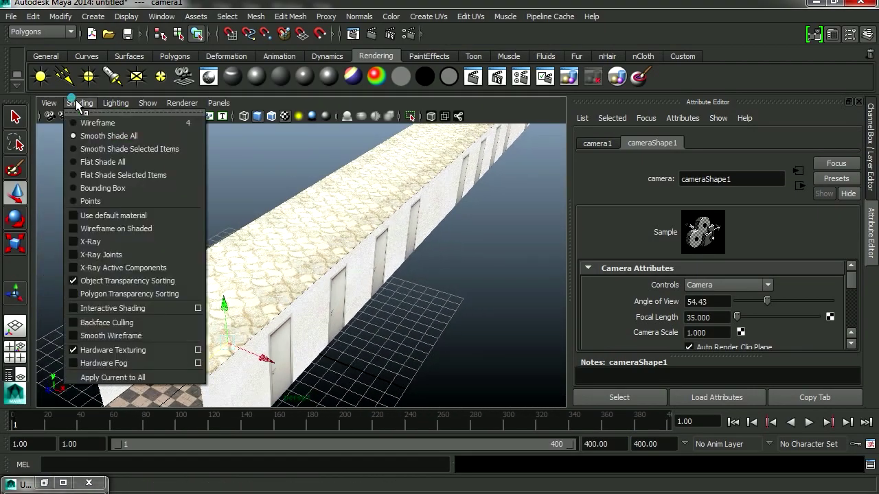
click(118, 241)
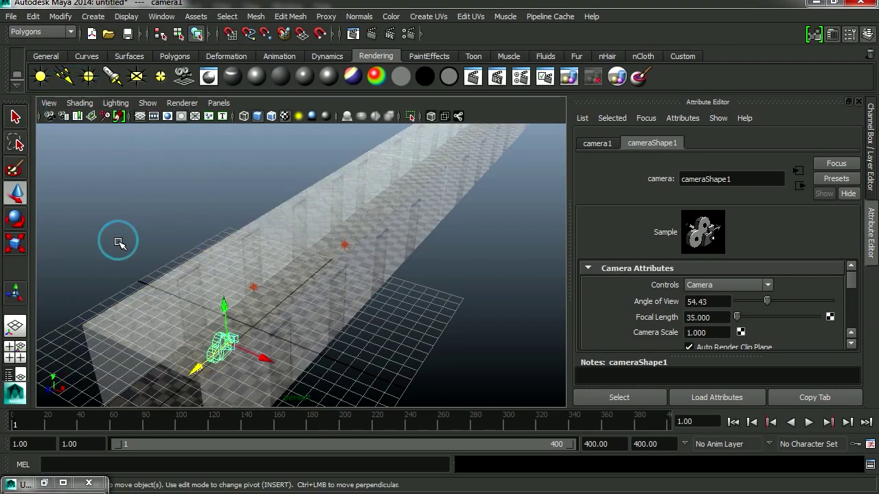
Set a keyframe on the camera at frame 1 in its starting position near the corridor's entrance
alt+right_drag(341, 321, 269, 313)
alt+drag(269, 312, 269, 287)
drag(24, 422, 21, 422)
key(alt+v)
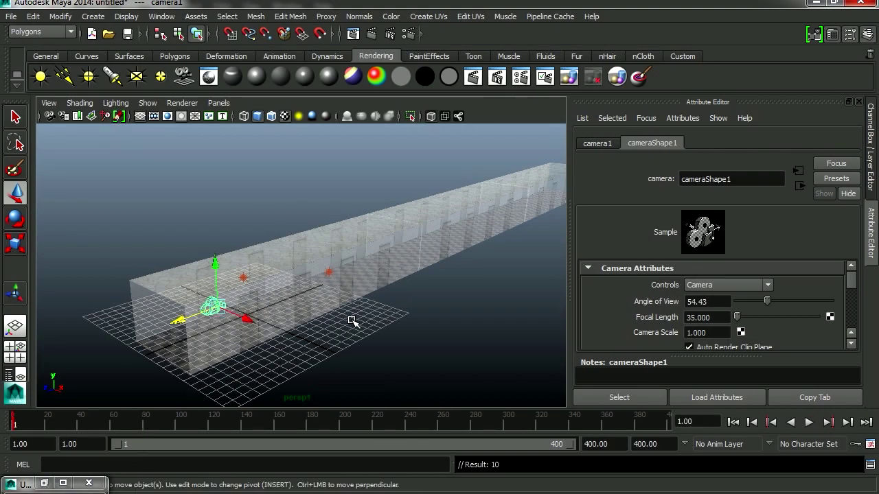
At frame 400, move the camera forward along the corridor to the second light and key its position
key(alt+v)
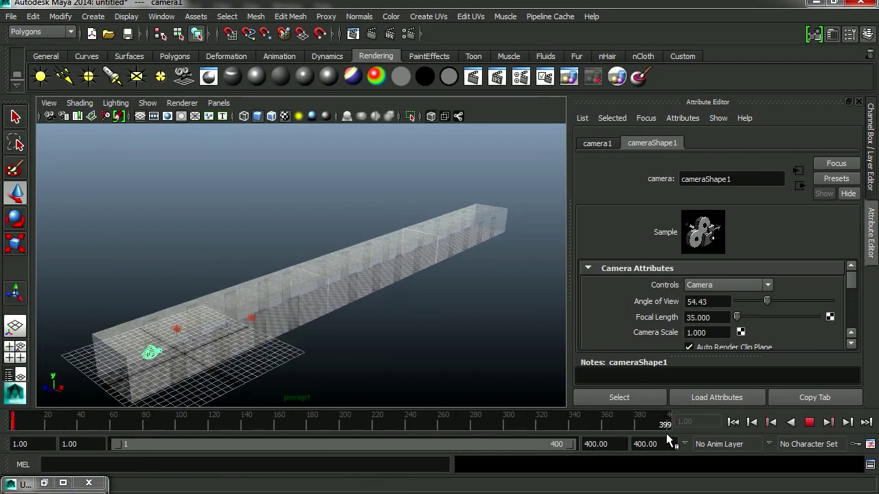
drag(110, 372, 235, 360)
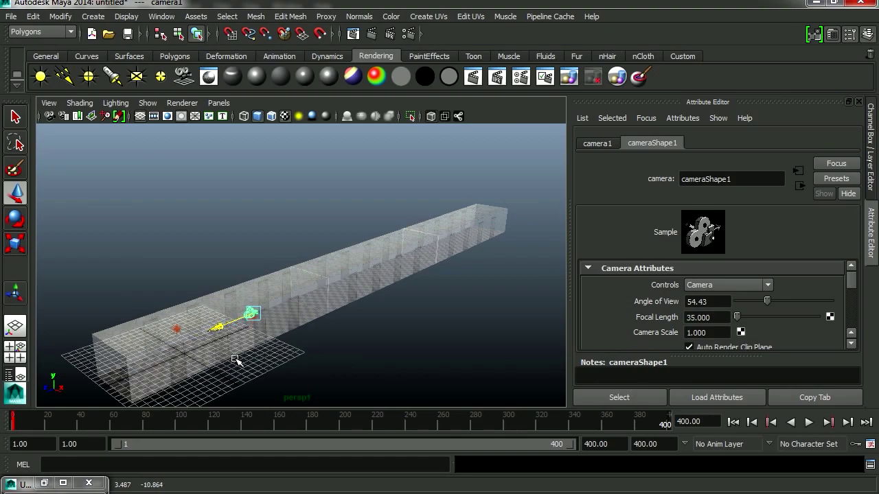
key(s)
Roll the camera about 26 degrees at frame 400 and key the tilted pose
scroll(320, 388, up, 5)
alt+middle_drag(273, 353, 391, 260)
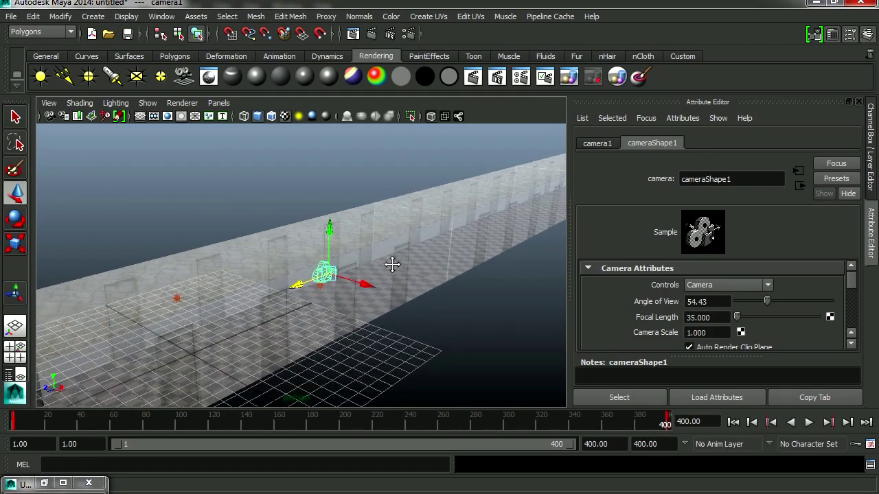
alt+right_drag(314, 231, 412, 346)
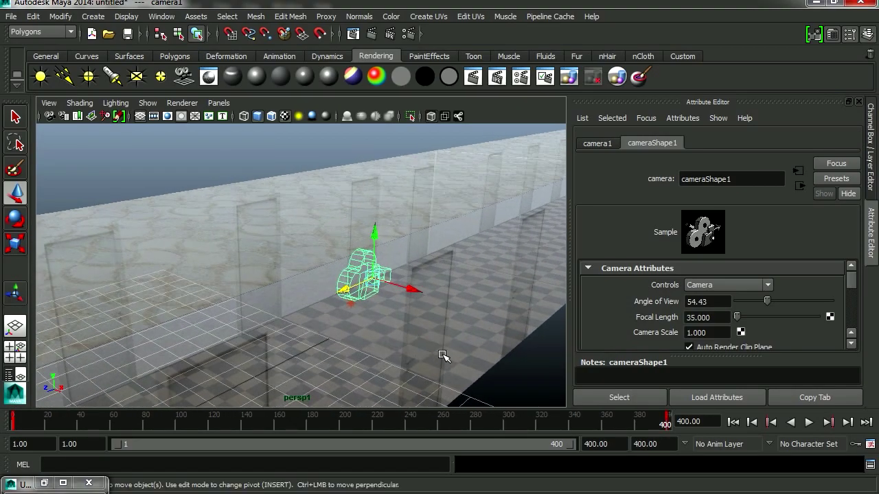
key(e)
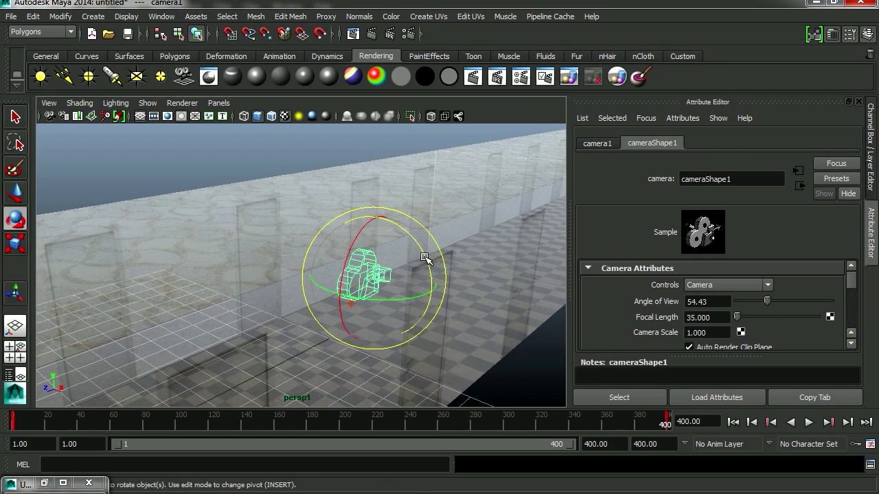
drag(425, 257, 409, 231)
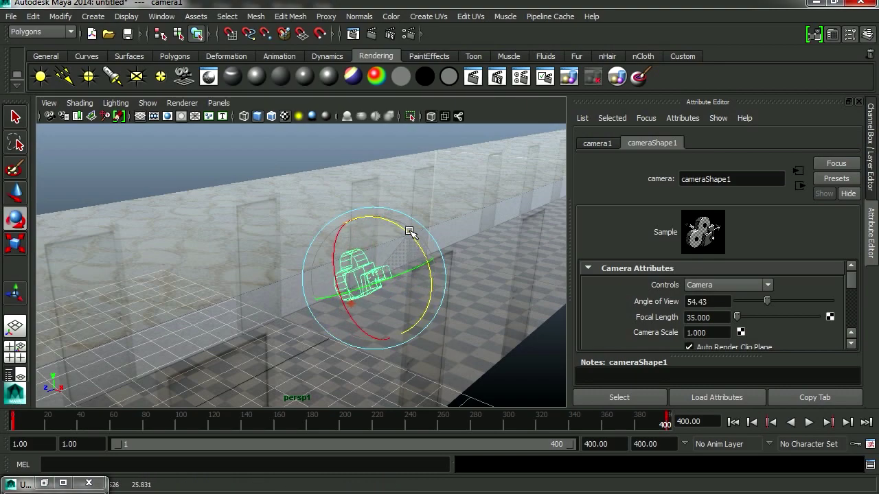
key(s)
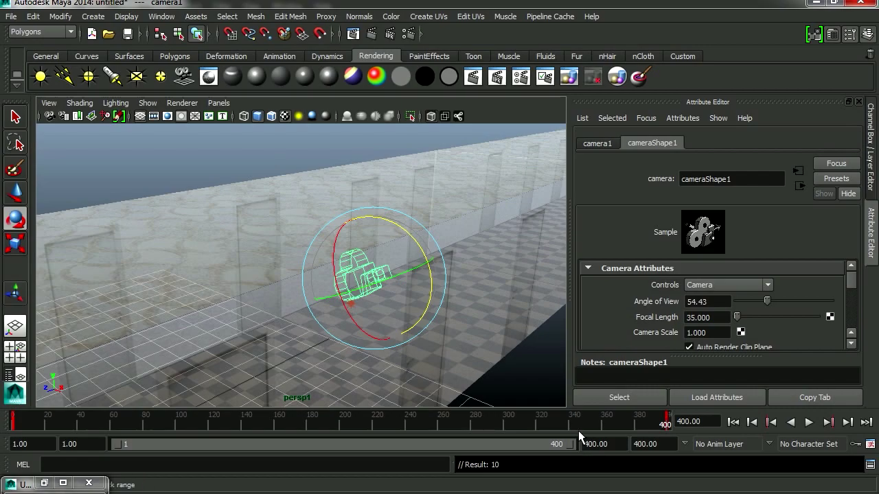
Shift the camera's last keyframe to about frame 180 and play the animation through the camera's view
alt+drag(427, 319, 224, 334)
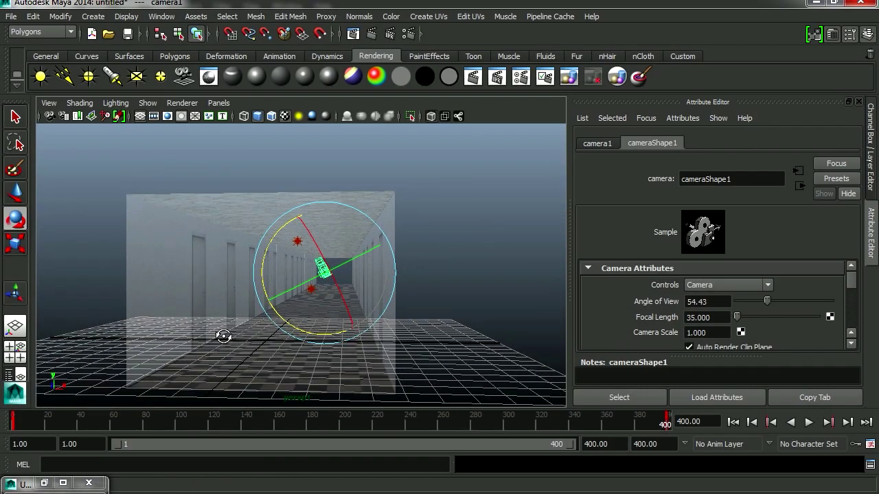
drag(652, 425, 398, 419)
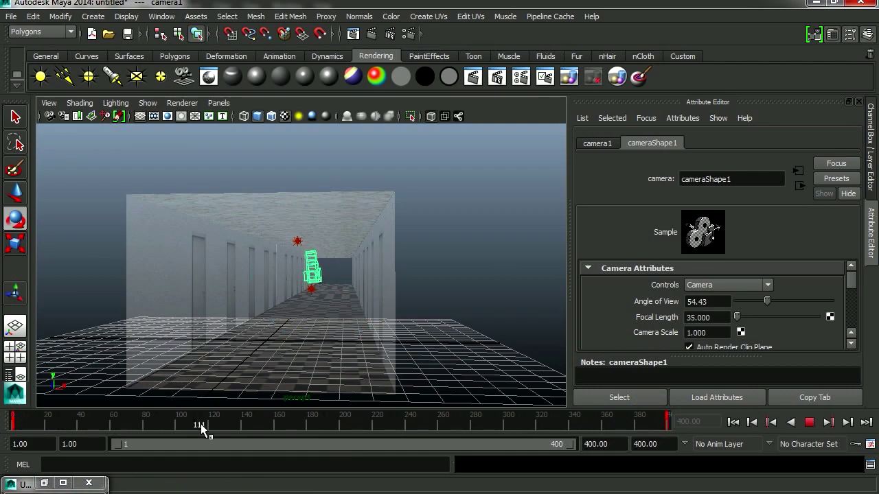
drag(519, 414, 6, 415)
click(807, 422)
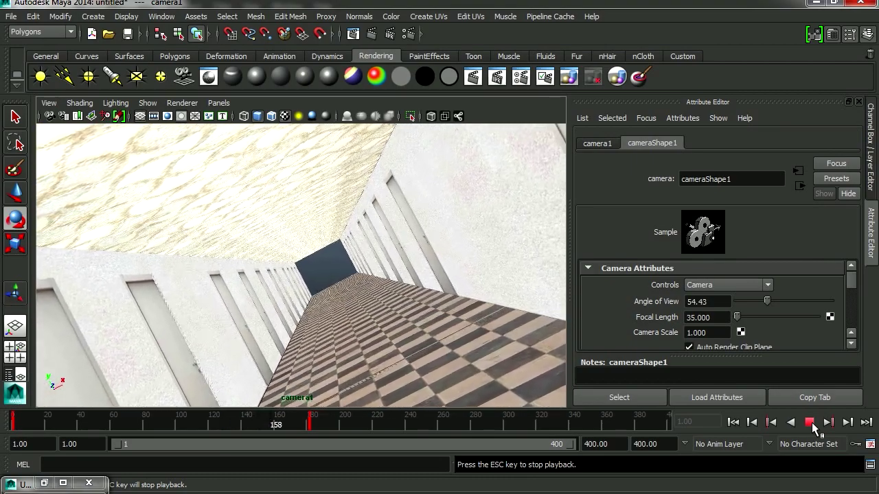
click(810, 422)
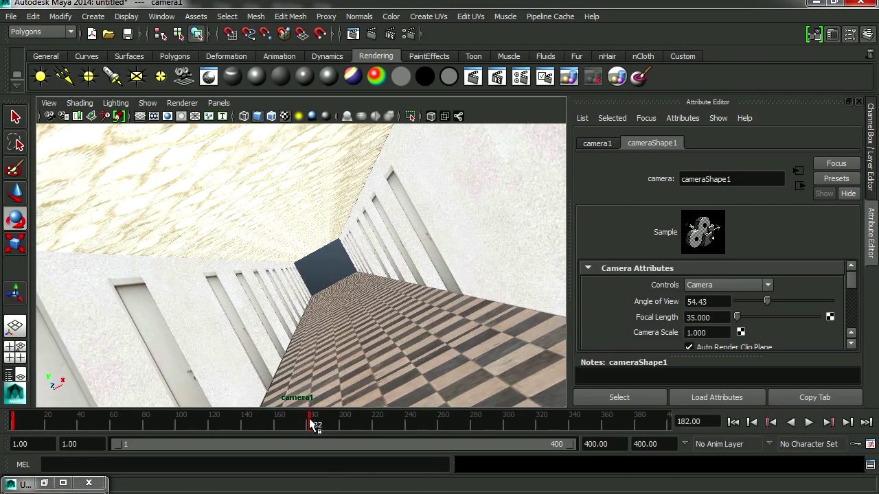
Select all the camera's keyframes on the timeline, set their tangents to Flat and play the animation back
double_click(311, 424)
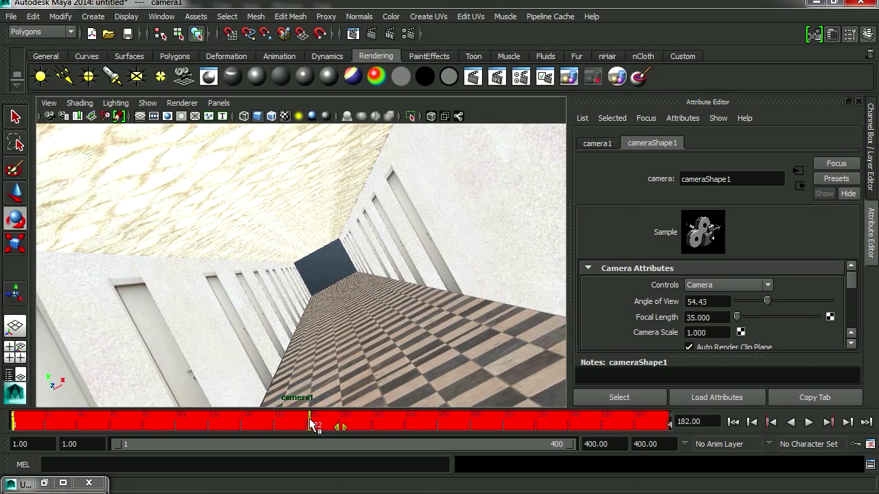
right_click(20, 424)
mouse_move(76, 308)
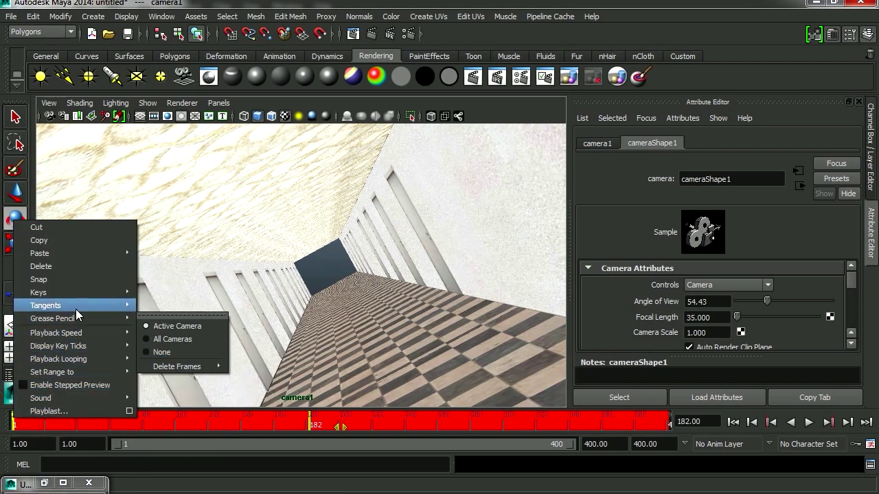
mouse_move(121, 308)
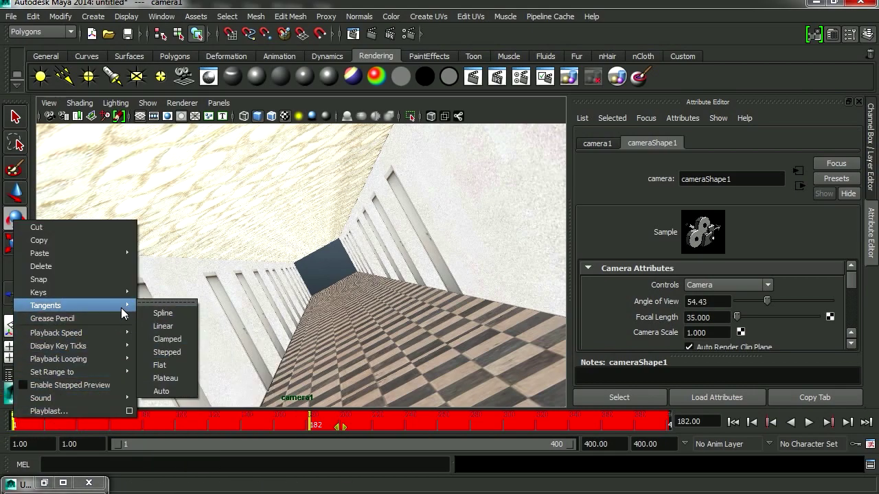
click(160, 365)
click(808, 422)
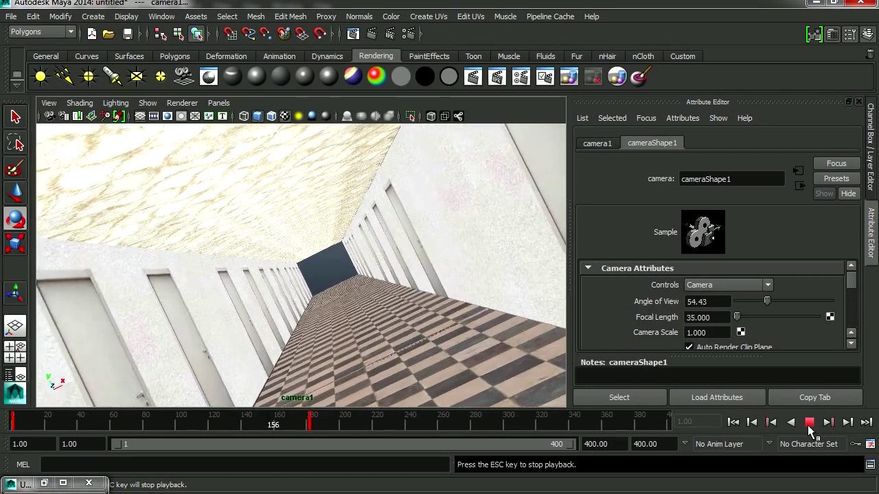
click(808, 424)
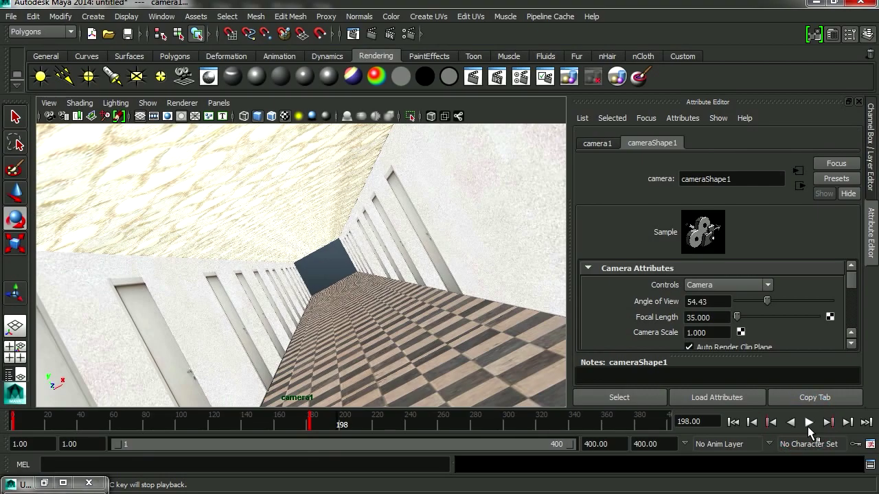
Test-render frames 198 and 108 through the camera to check the lighting, and return to frame 89
click(472, 78)
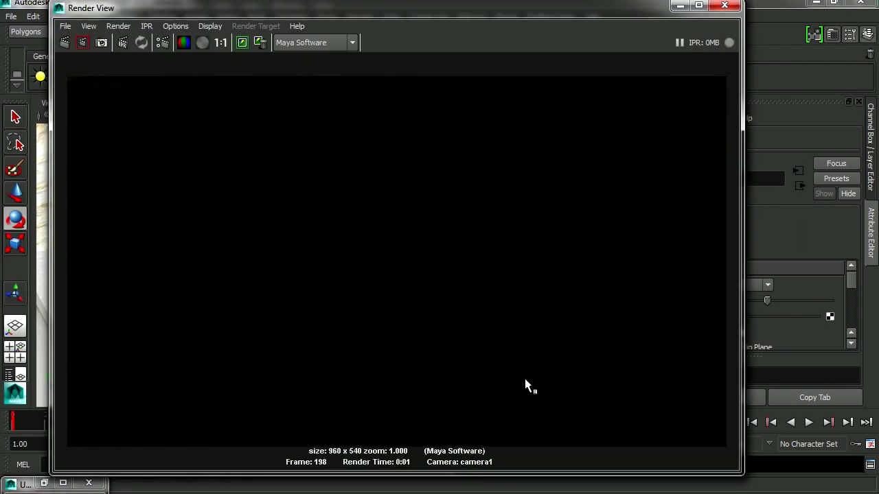
click(724, 5)
click(472, 76)
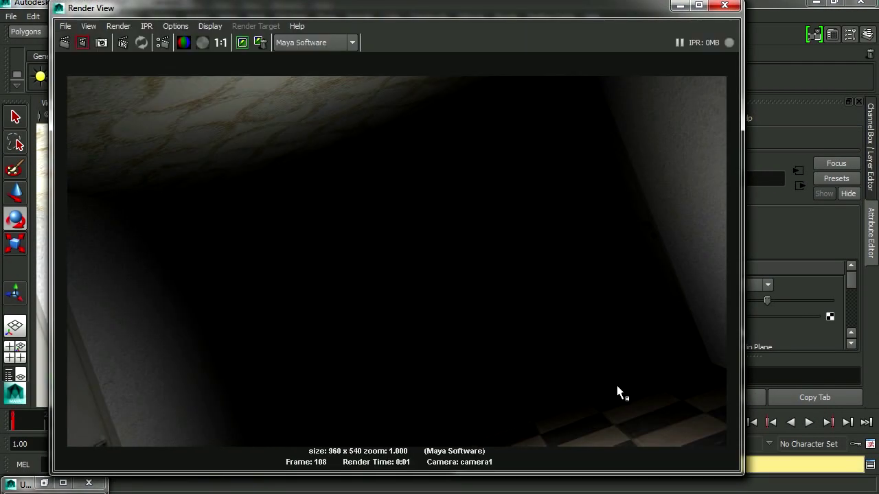
click(724, 6)
drag(234, 429, 161, 421)
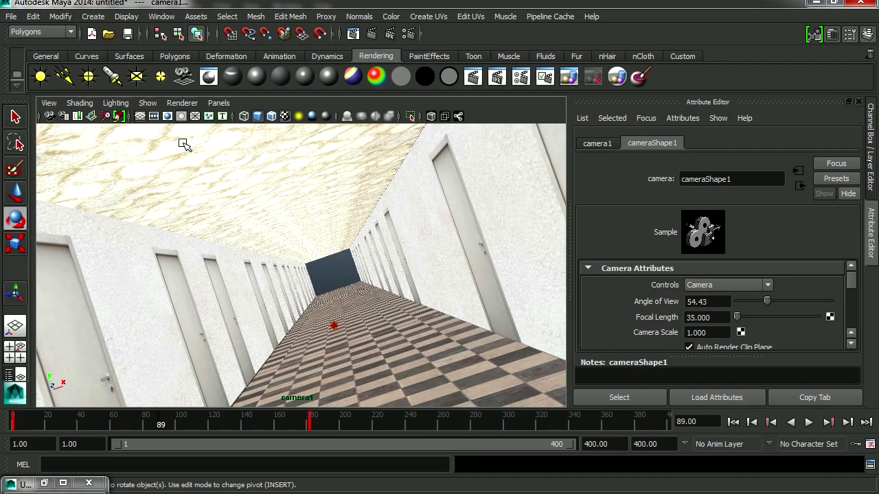
Switch to the Rendering menu set and set the output image format to AVI in the render settings
click(71, 32)
click(62, 66)
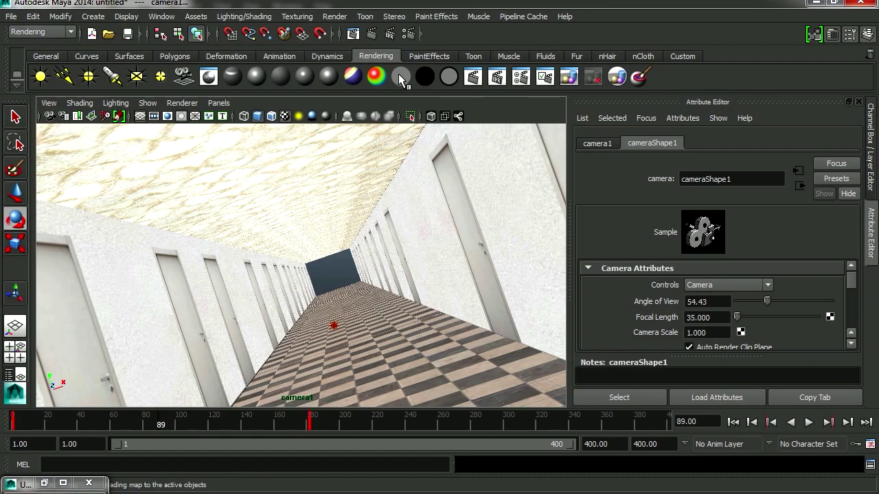
click(408, 33)
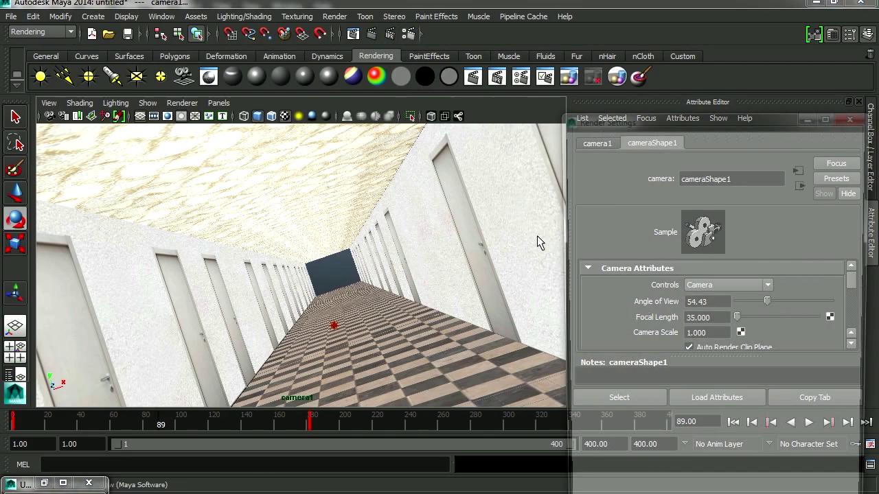
click(611, 258)
drag(617, 304, 627, 278)
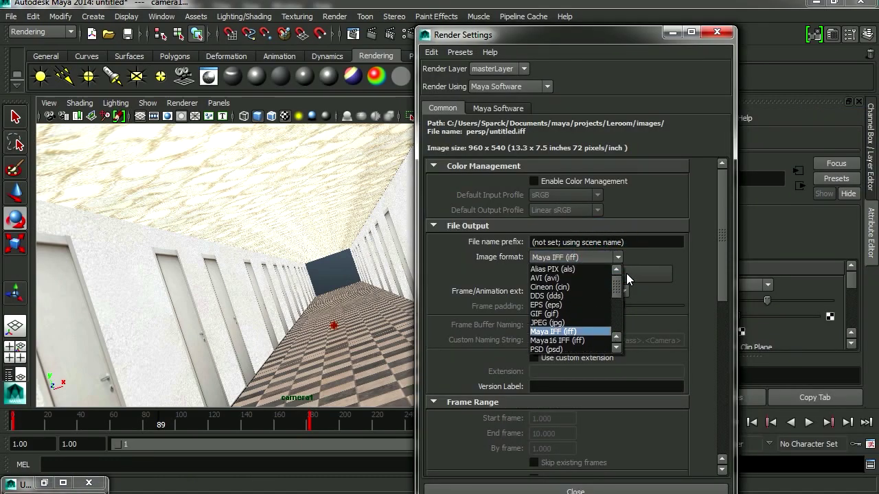
click(574, 278)
Set the render's frame range to finish at frame 300 and bring up the renderable camera options
scroll(549, 309, down, 3)
drag(542, 332, 524, 332)
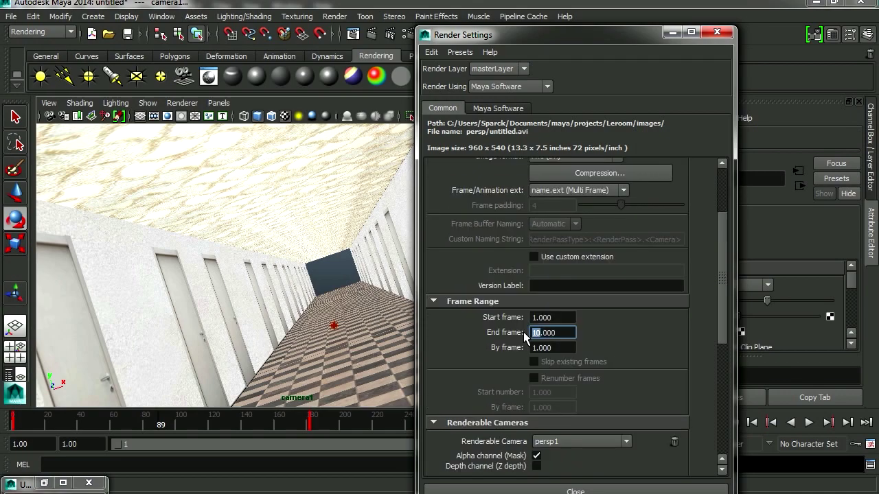
text(300)
scroll(629, 255, down, 5)
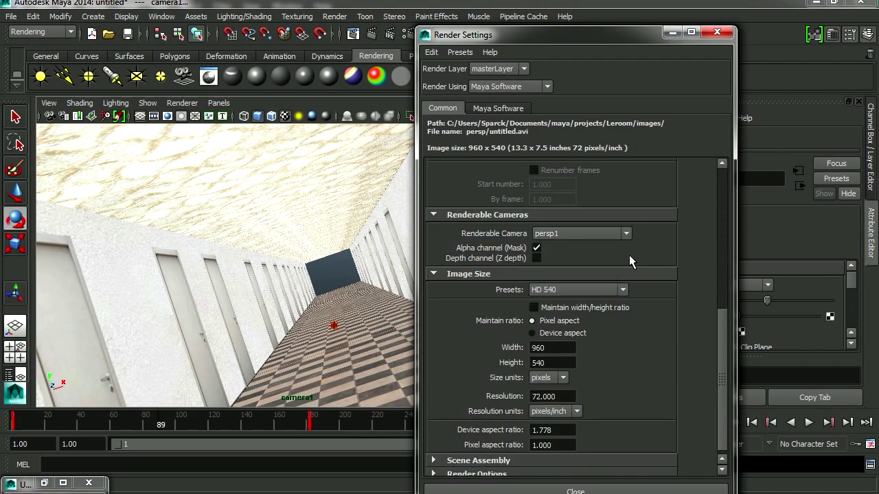
Make camera1 the renderable camera, close the render settings and start a batch render of the sequence
click(627, 234)
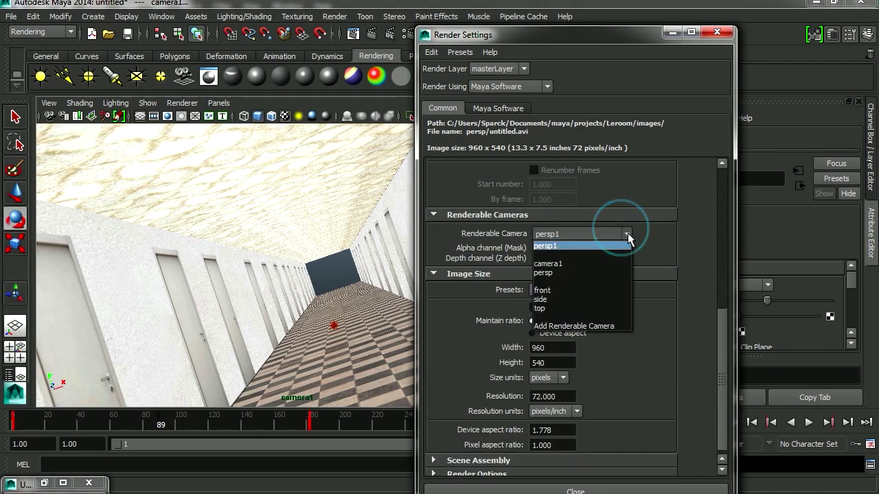
click(573, 265)
click(717, 32)
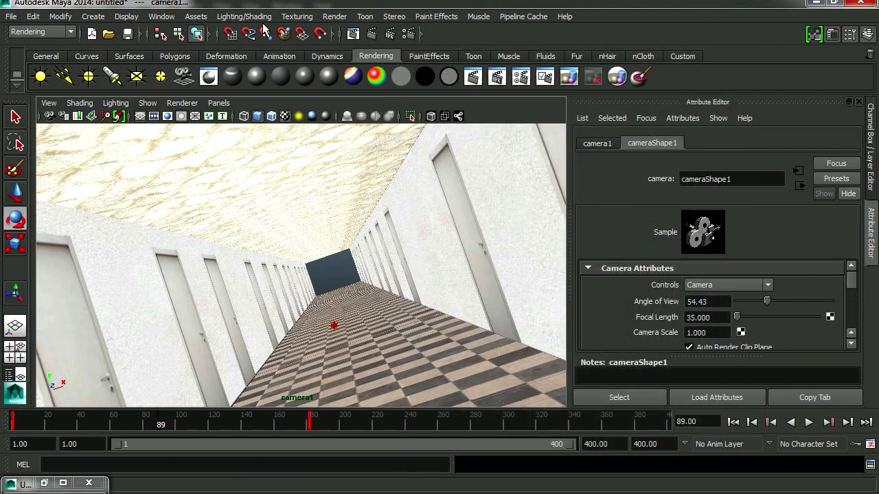
click(334, 16)
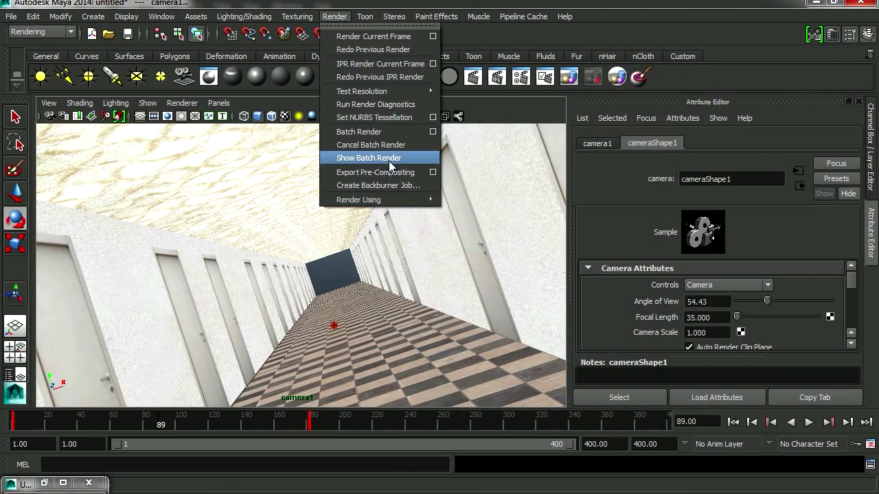
click(386, 130)
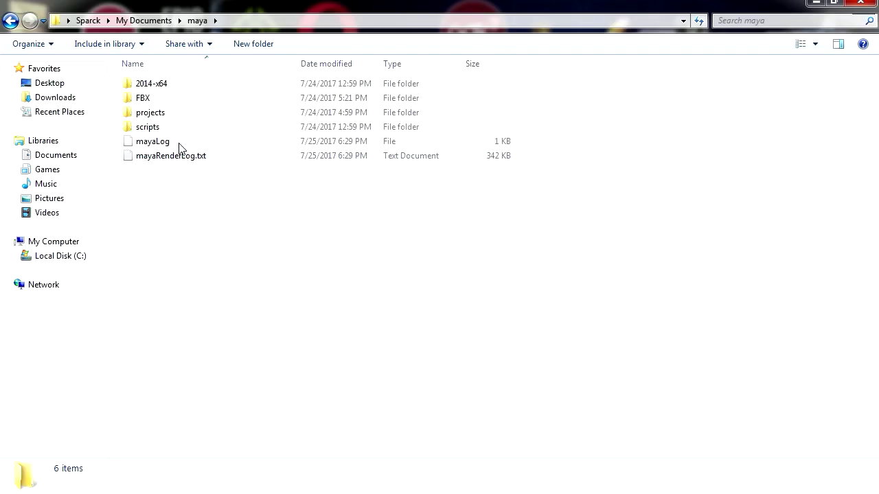
In Windows Explorer, go from the maya folder to projects/Leroom/images and play untitled.avi in full screen
double_click(162, 115)
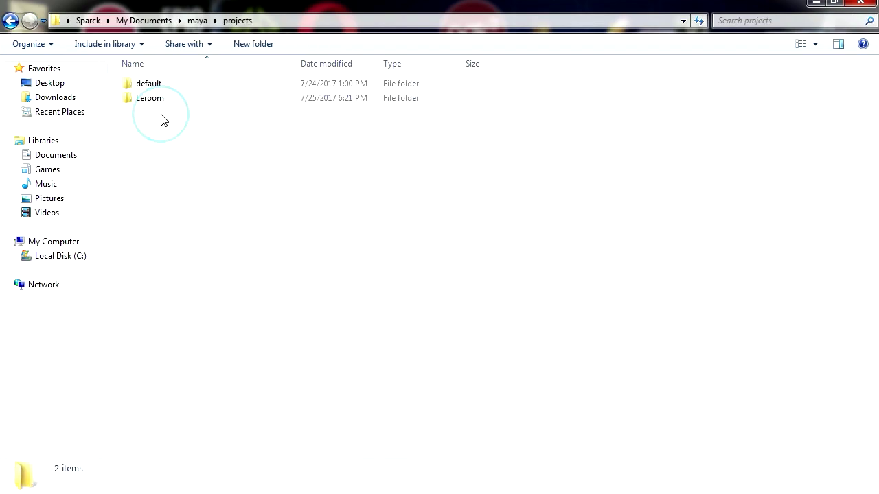
click(165, 103)
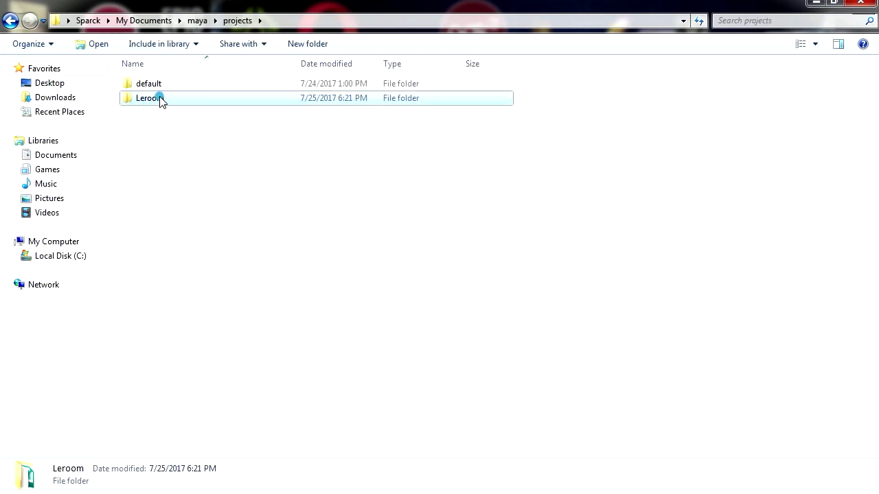
double_click(159, 101)
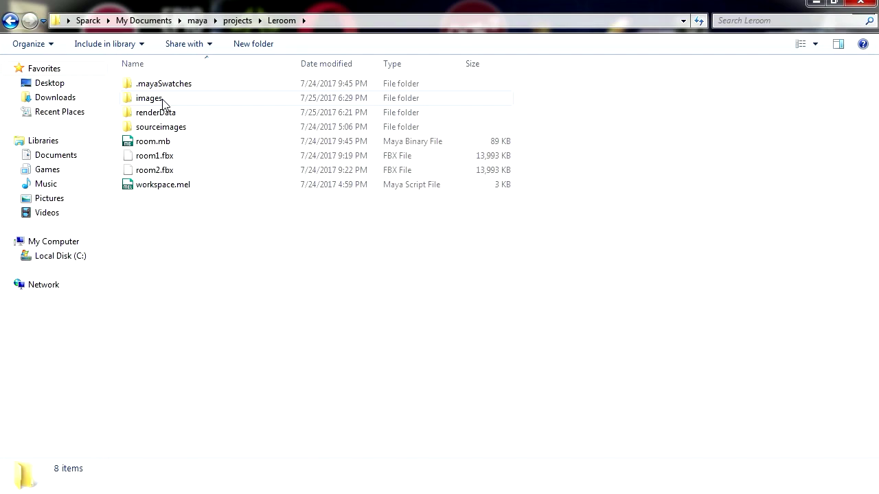
double_click(165, 103)
click(457, 103)
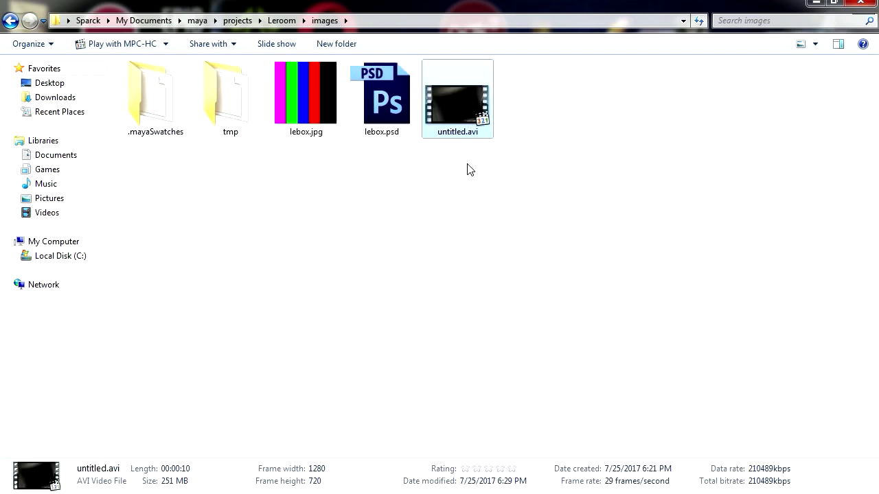
double_click(467, 109)
double_click(544, 234)
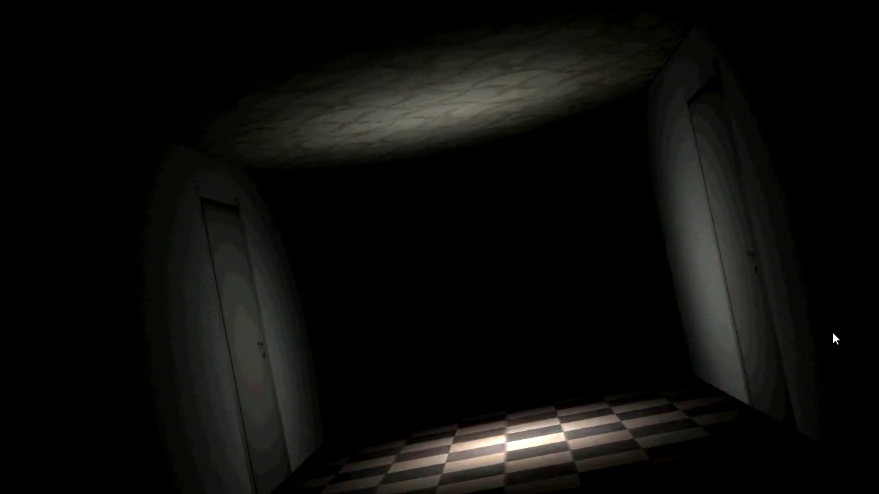